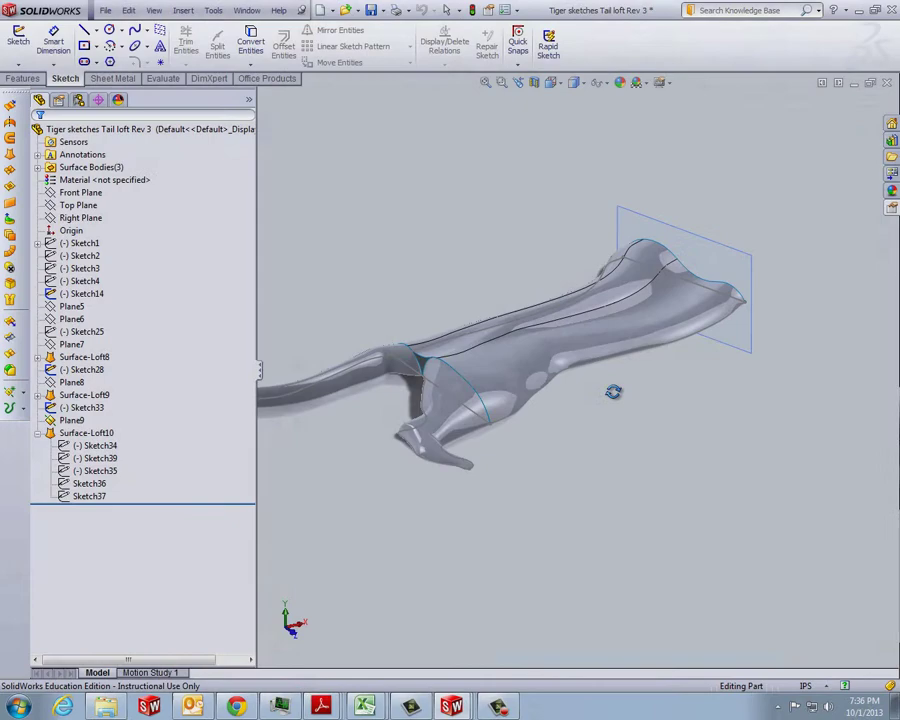
Orbit and zoom in on the dark gap at the tiger's rear leg-to-body junction.
{"action": "middle_click_drag", "start_coordinate": [615, 392], "coordinate": [430, 296]}
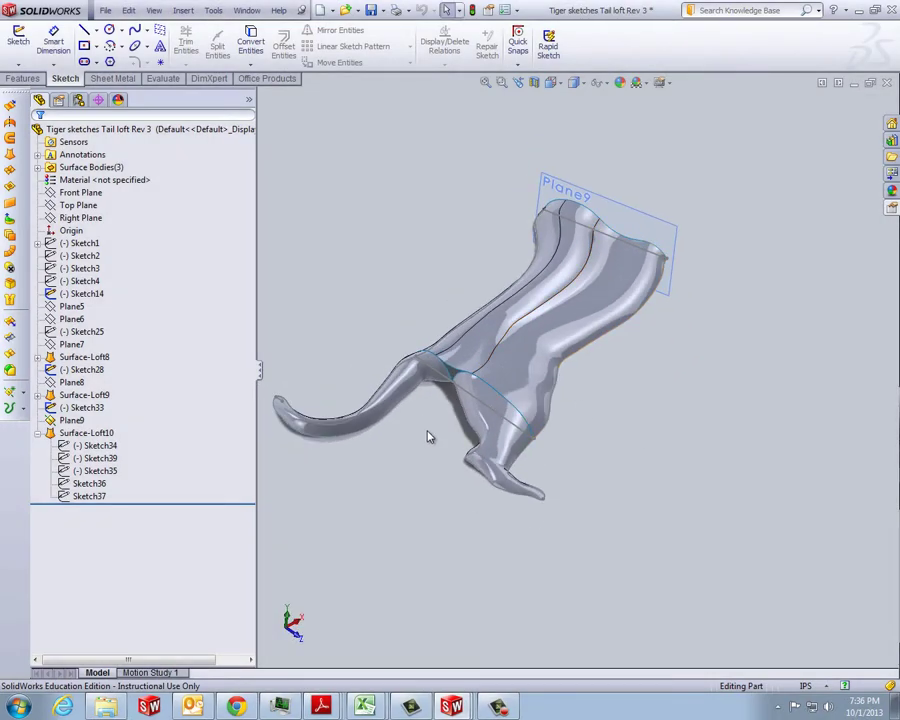
{"action": "scroll", "coordinate": [456, 408], "scroll_direction": "down", "scroll_amount": 5}
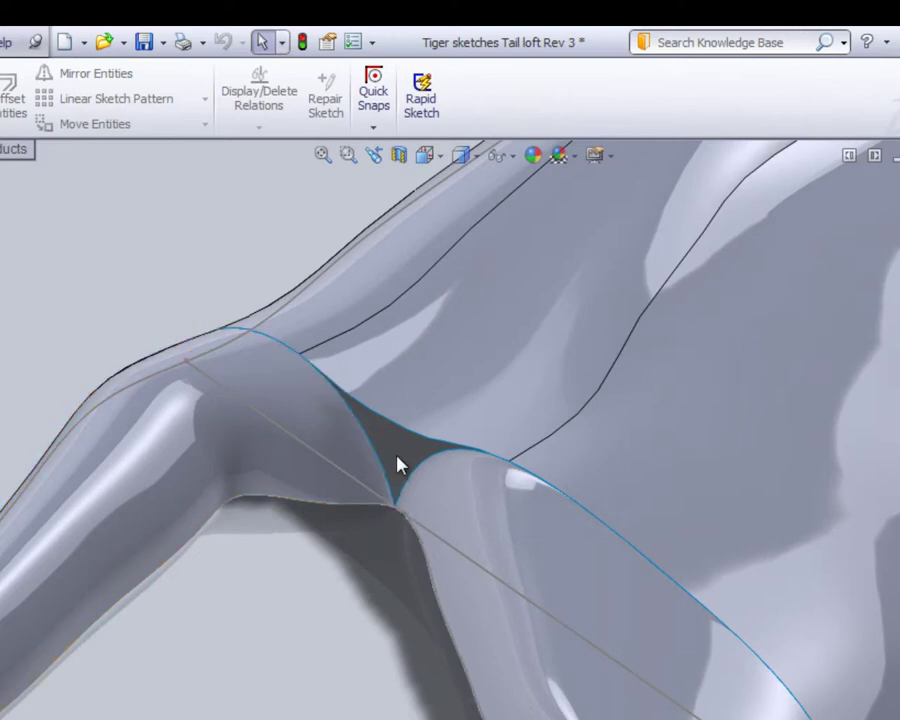
Orbit to the junction cusp, select the leg surface beside the gap, and zoom closer.
{"action": "mouse_move", "coordinate": [317, 703]}
{"action": "middle_mouse_down"}
{"action": "mouse_move", "coordinate": [399, 581]}
{"action": "mouse_move", "coordinate": [366, 599]}
{"action": "mouse_move", "coordinate": [300, 715]}
{"action": "mouse_move", "coordinate": [310, 712]}
{"action": "middle_mouse_up"}
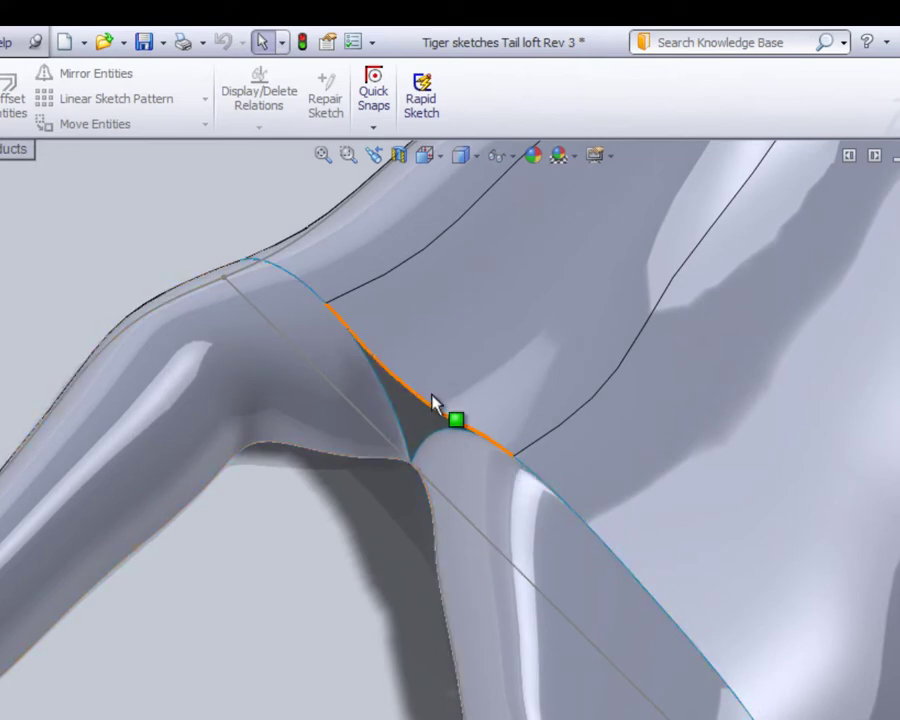
{"action": "left_click", "coordinate": [484, 580]}
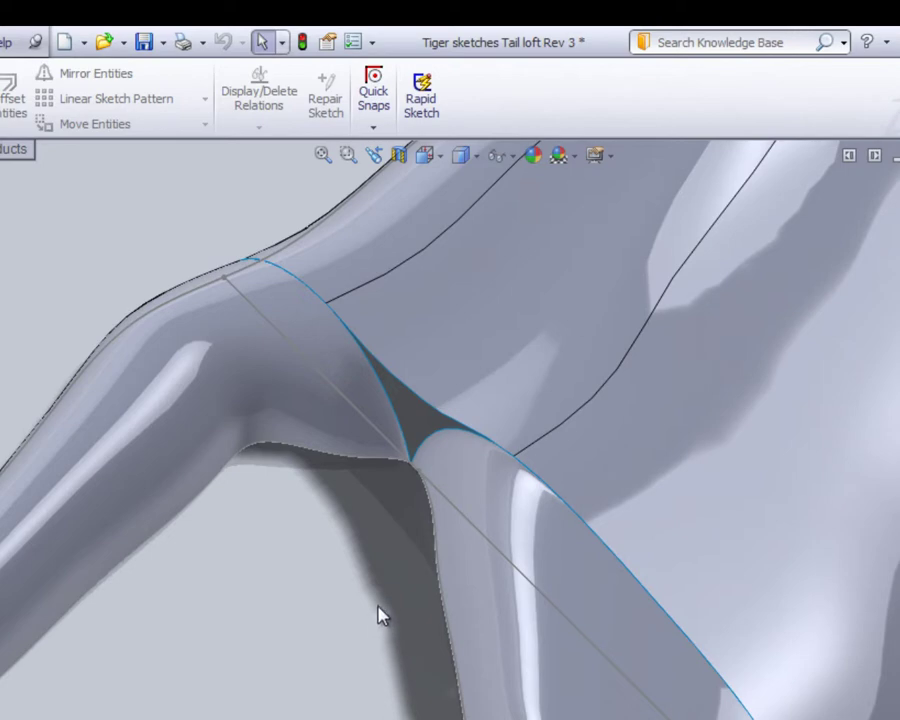
{"action": "scroll", "coordinate": [377, 615], "scroll_direction": "down", "scroll_amount": 2}
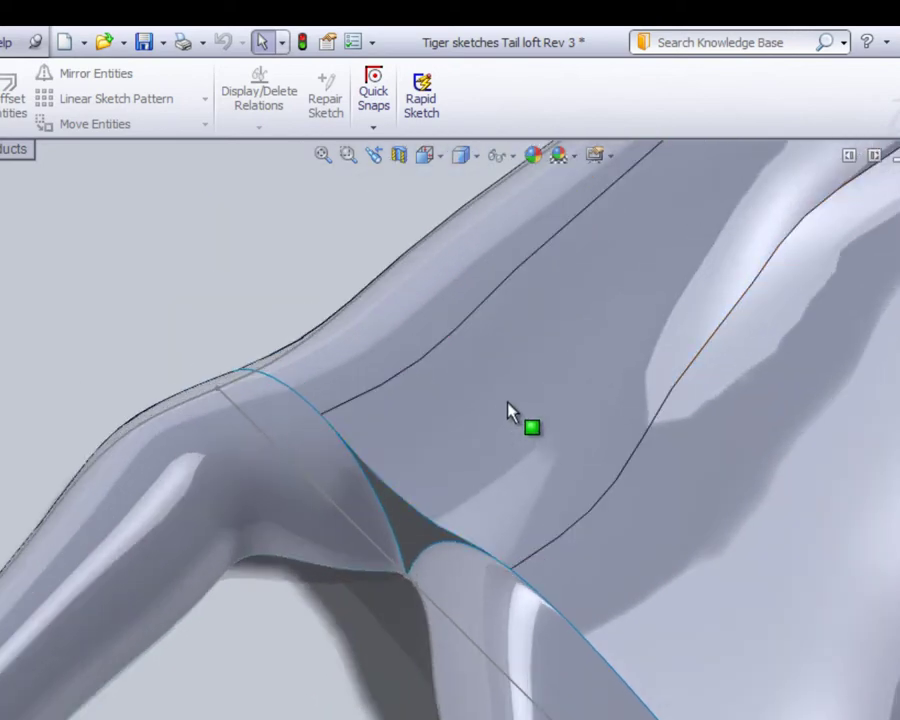
{"action": "scroll", "coordinate": [508, 413], "scroll_direction": "down", "scroll_amount": 1}
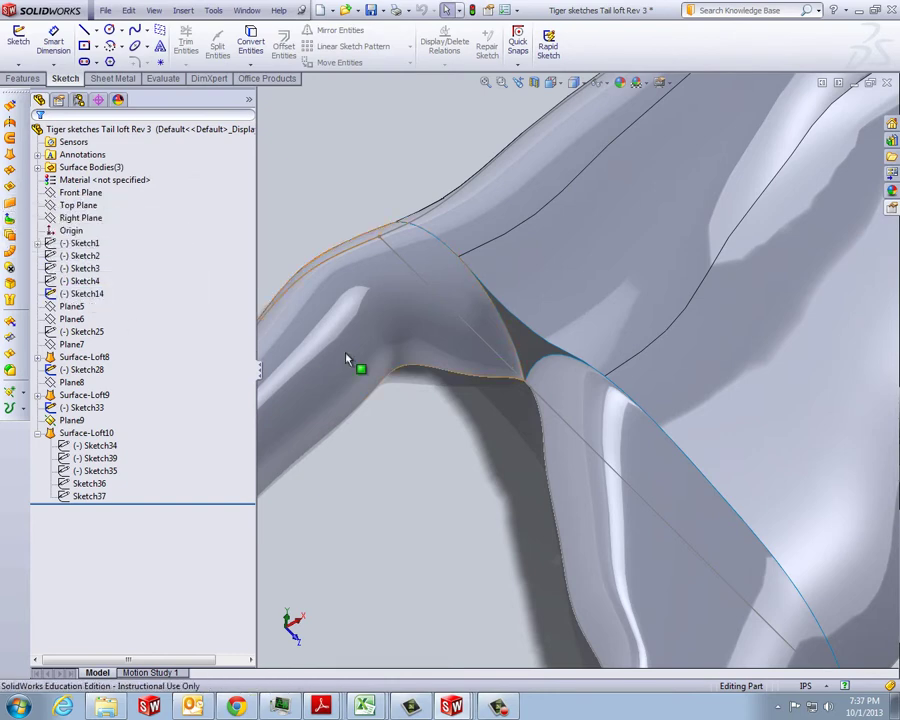
Fill the gap with a surface bounded by its three edges, enabling Fix up boundary.
{"action": "left_click", "coordinate": [11, 188]}
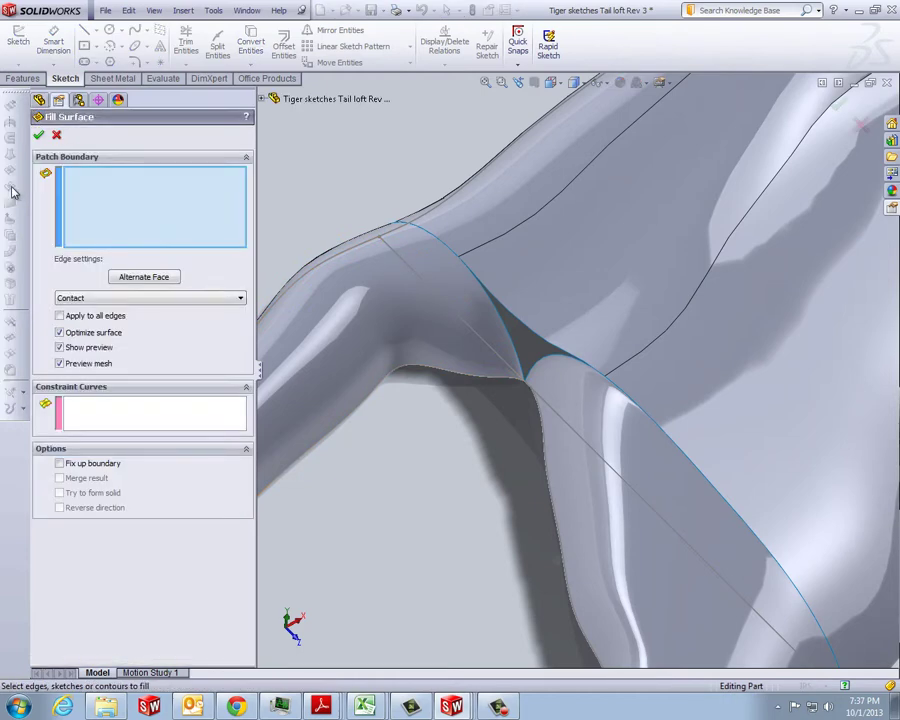
{"action": "left_click", "coordinate": [518, 353]}
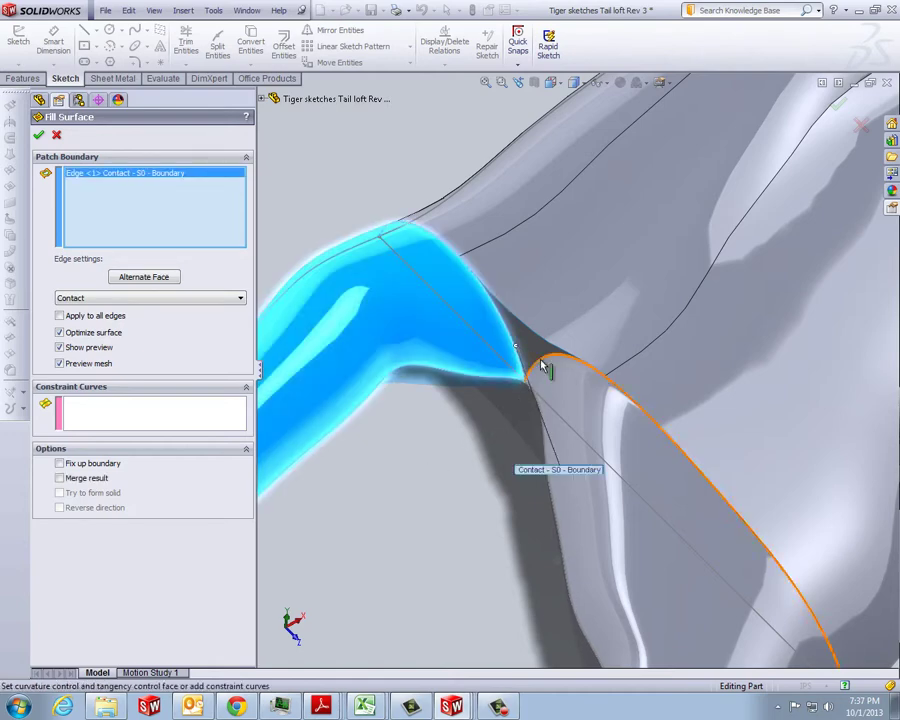
{"action": "left_click", "coordinate": [542, 366]}
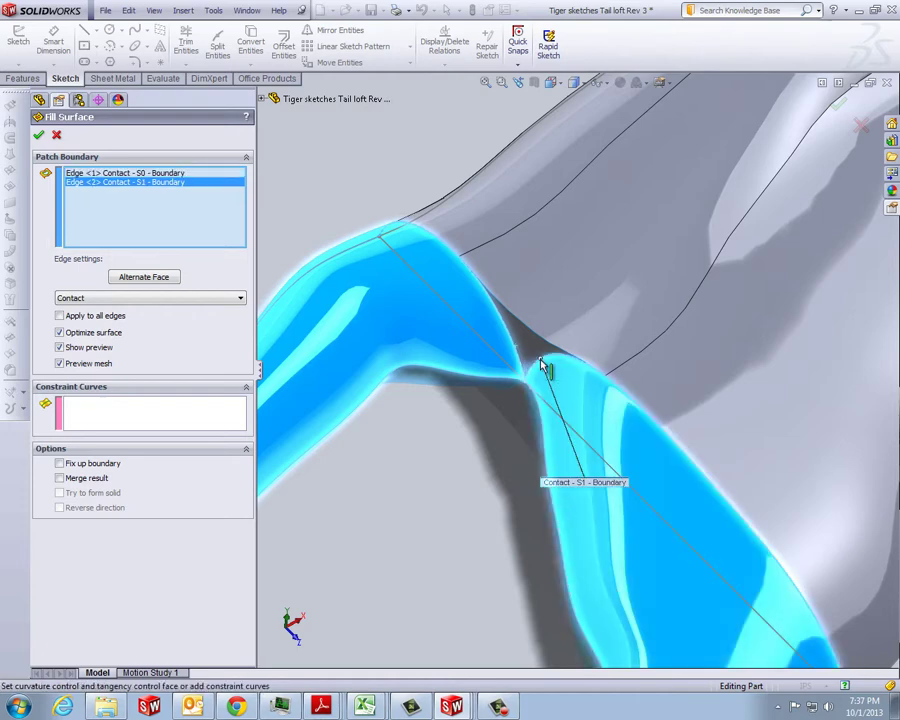
{"action": "left_click", "coordinate": [546, 349]}
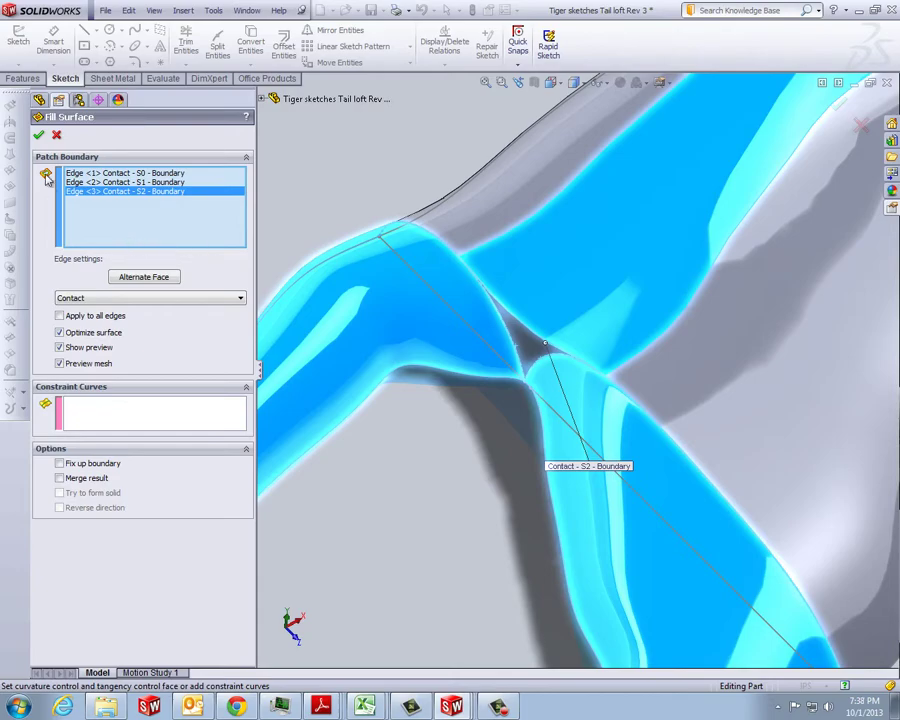
{"action": "left_click", "coordinate": [38, 137]}
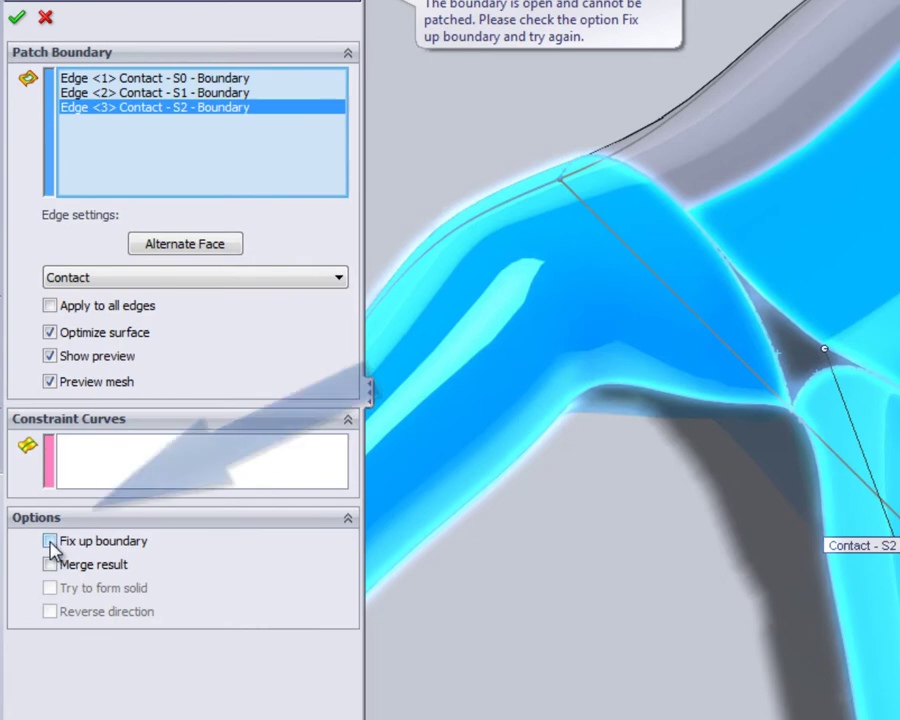
{"action": "left_click", "coordinate": [51, 541]}
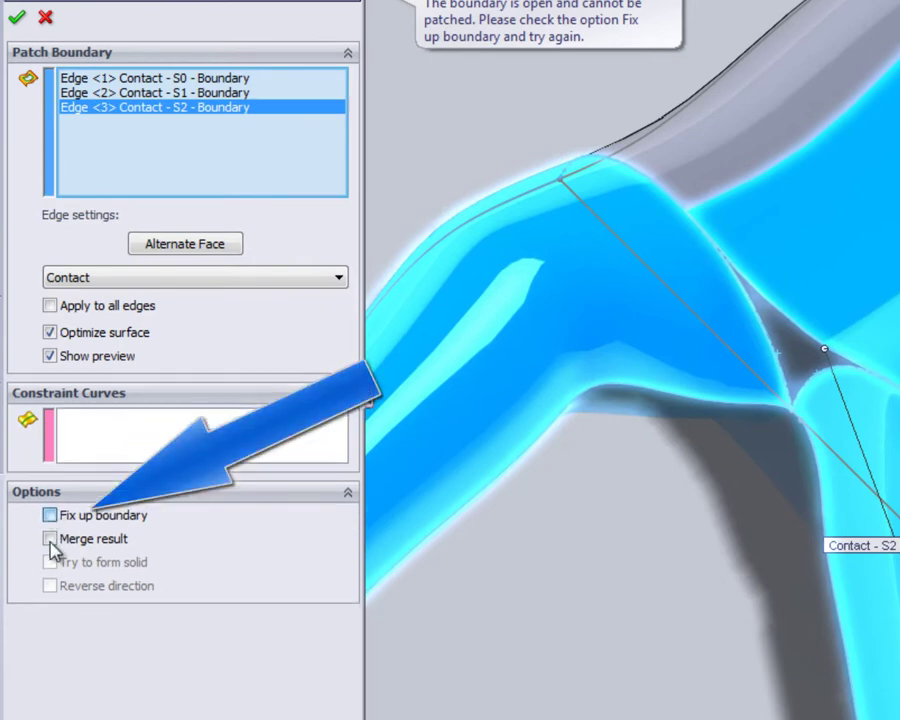
{"action": "left_click", "coordinate": [14, 16]}
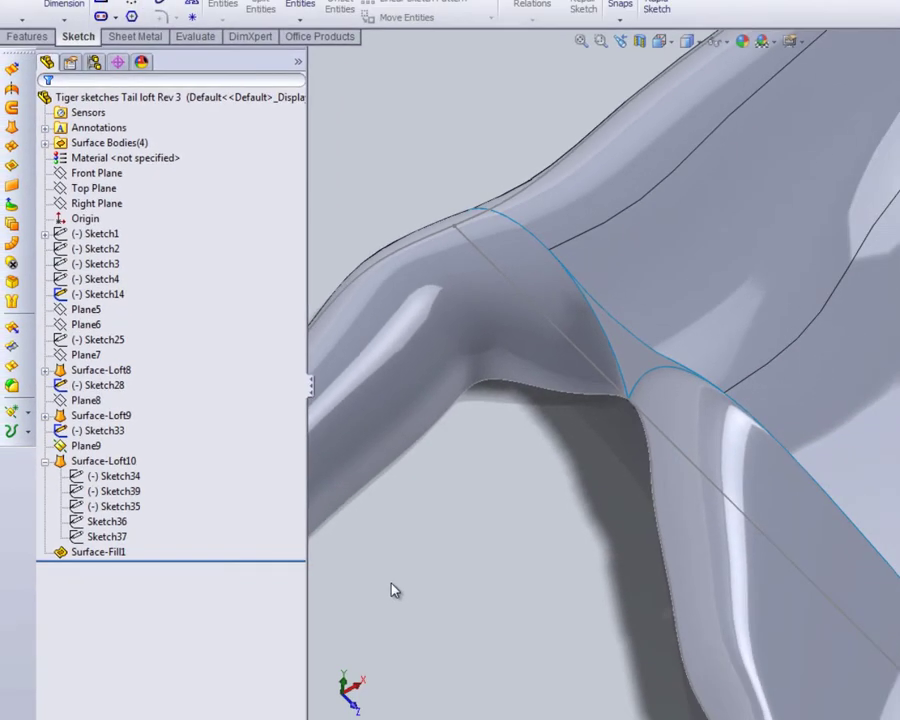
{"action": "middle_click_drag", "start_coordinate": [558, 530], "coordinate": [597, 520]}
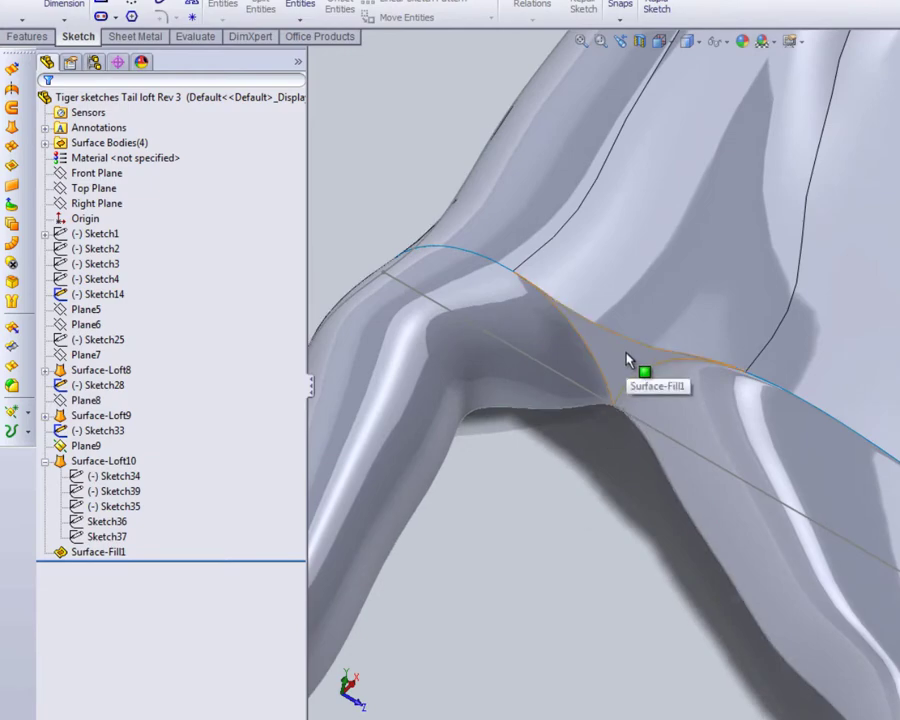
{"action": "scroll", "coordinate": [592, 316], "scroll_direction": "down", "scroll_amount": 3}
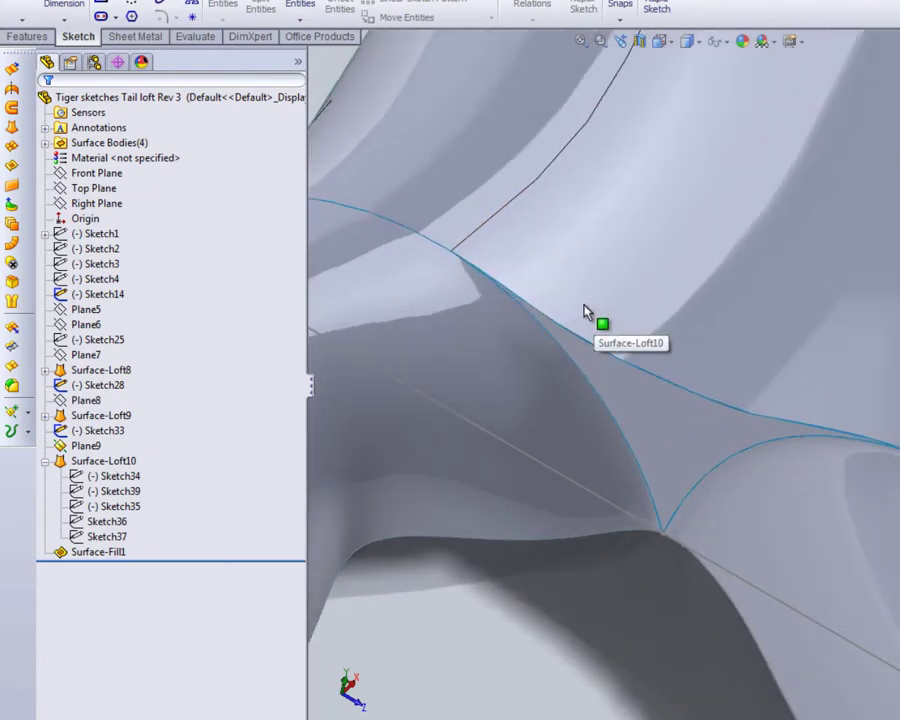
{"action": "scroll", "coordinate": [586, 312], "scroll_direction": "down", "scroll_amount": 2}
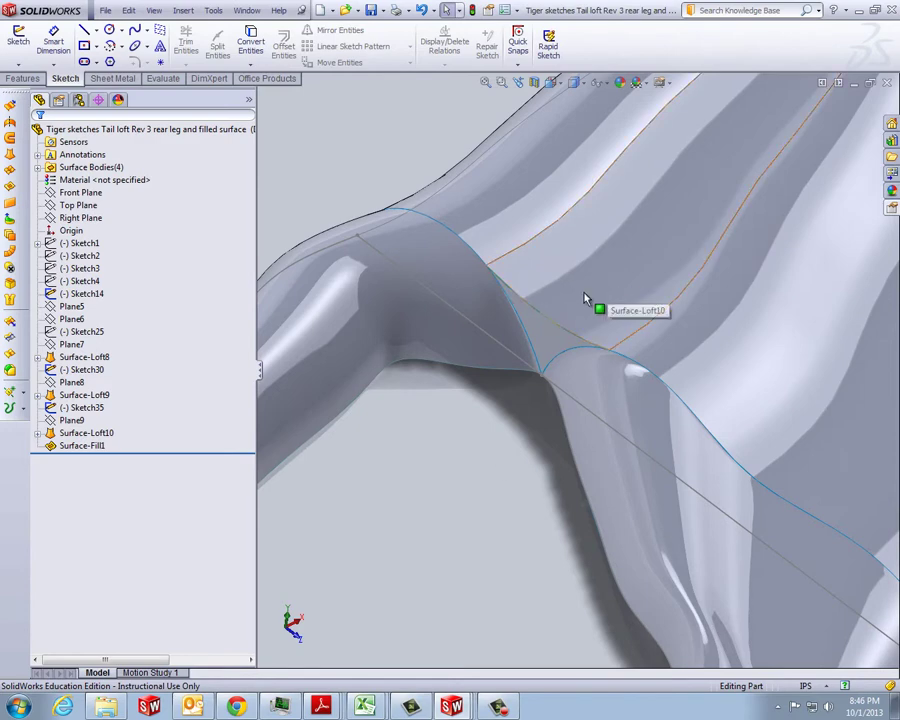
{"action": "key", "text": "Left"}
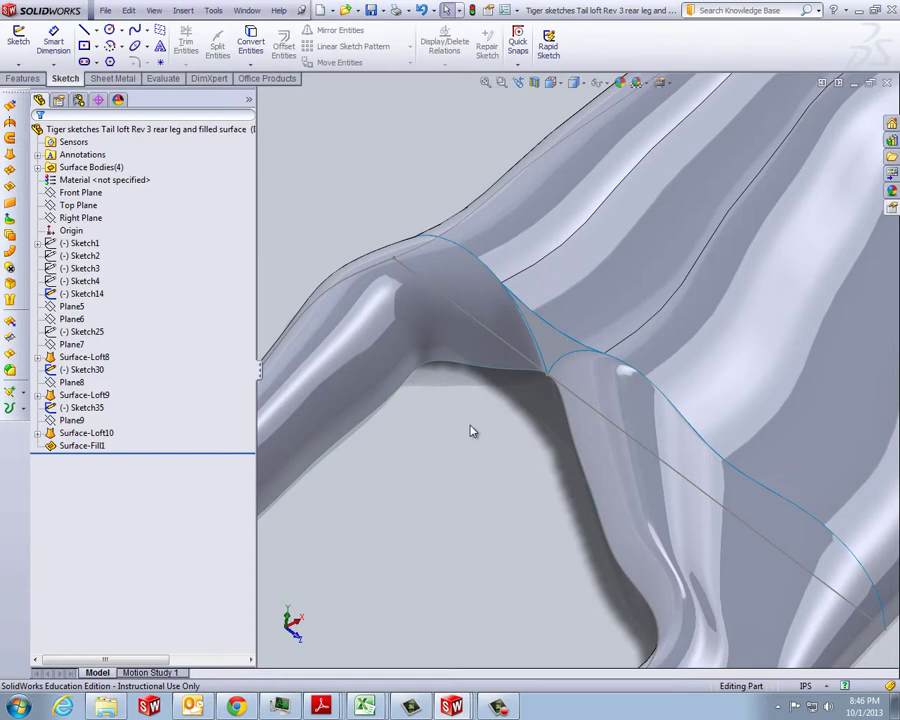
{"action": "key", "text": "Left"}
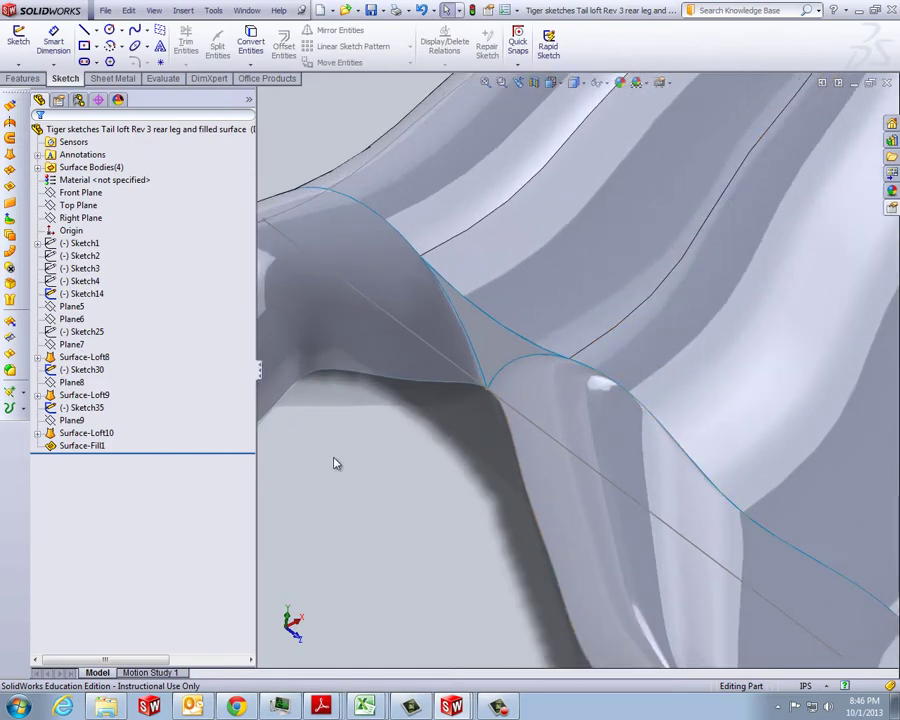
{"action": "left_click", "coordinate": [11, 372]}
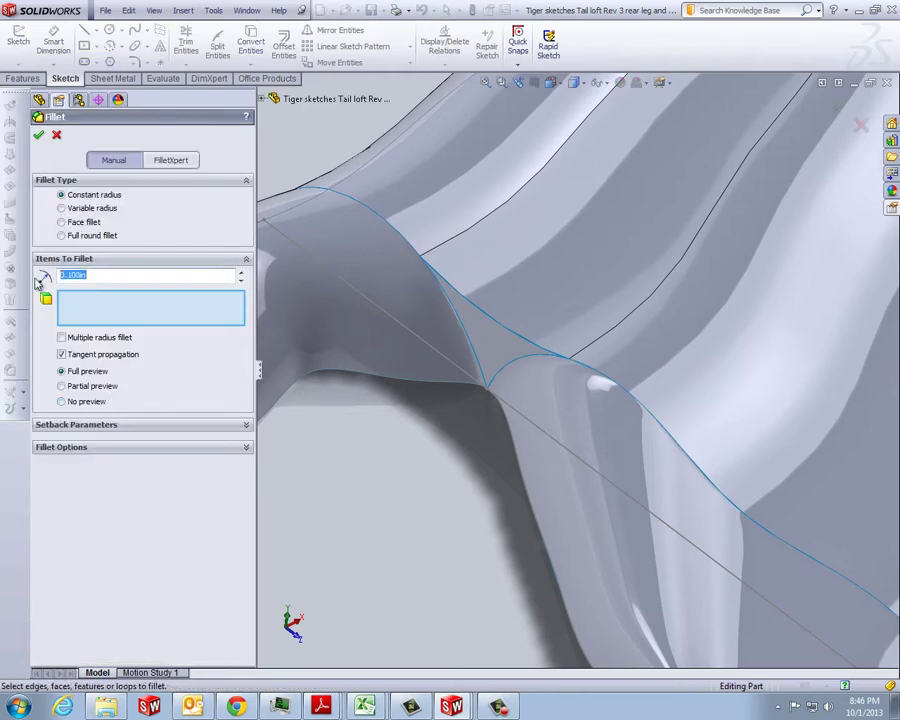
{"action": "type", "text": ".02"}
{"action": "left_click", "coordinate": [116, 310]}
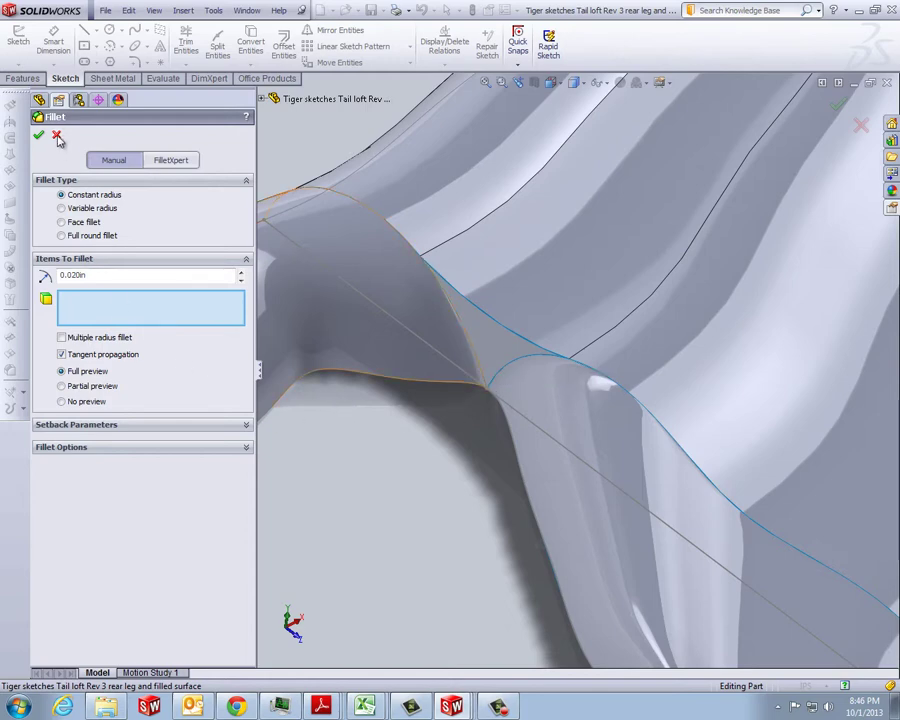
{"action": "left_click", "coordinate": [57, 137]}
{"action": "key", "text": "Left"}
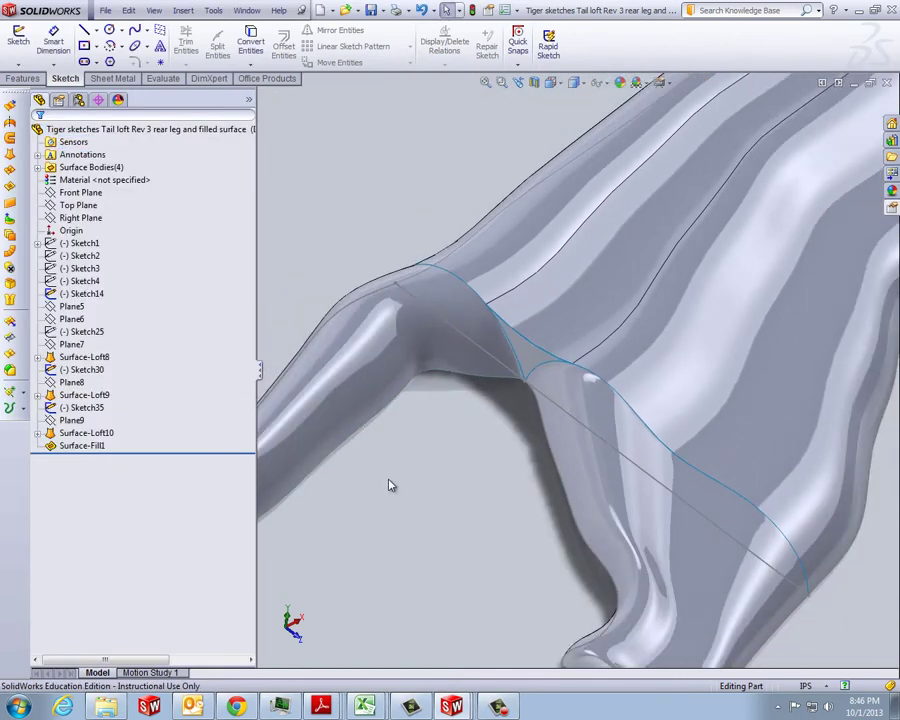
{"action": "left_click", "coordinate": [11, 301]}
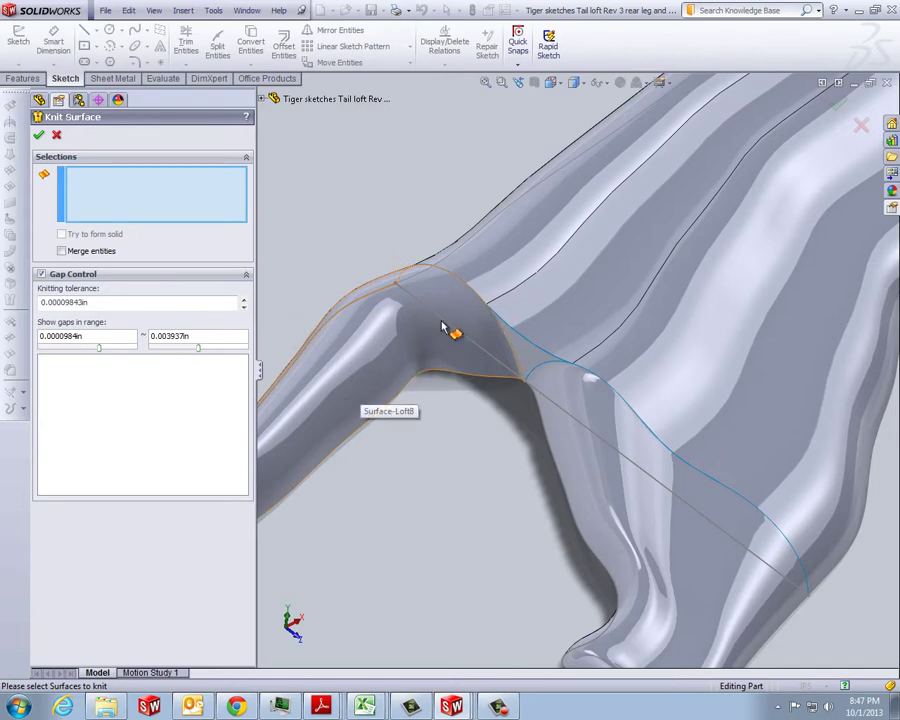
{"action": "left_click", "coordinate": [466, 313]}
{"action": "left_click", "coordinate": [498, 281]}
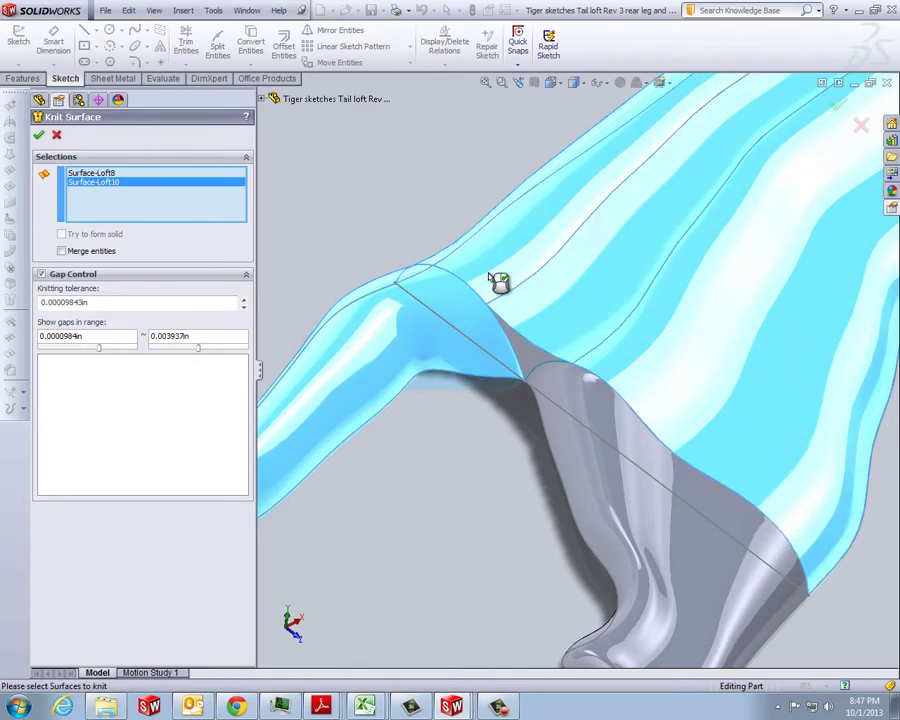
{"action": "left_click", "coordinate": [535, 370]}
{"action": "left_click", "coordinate": [578, 396]}
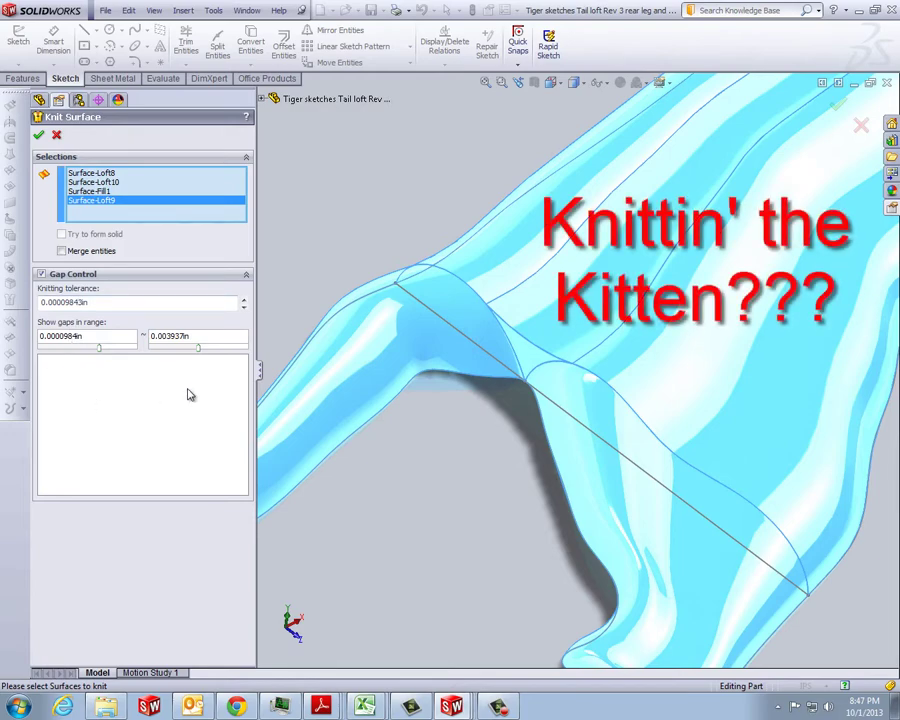
{"action": "left_click", "coordinate": [39, 136]}
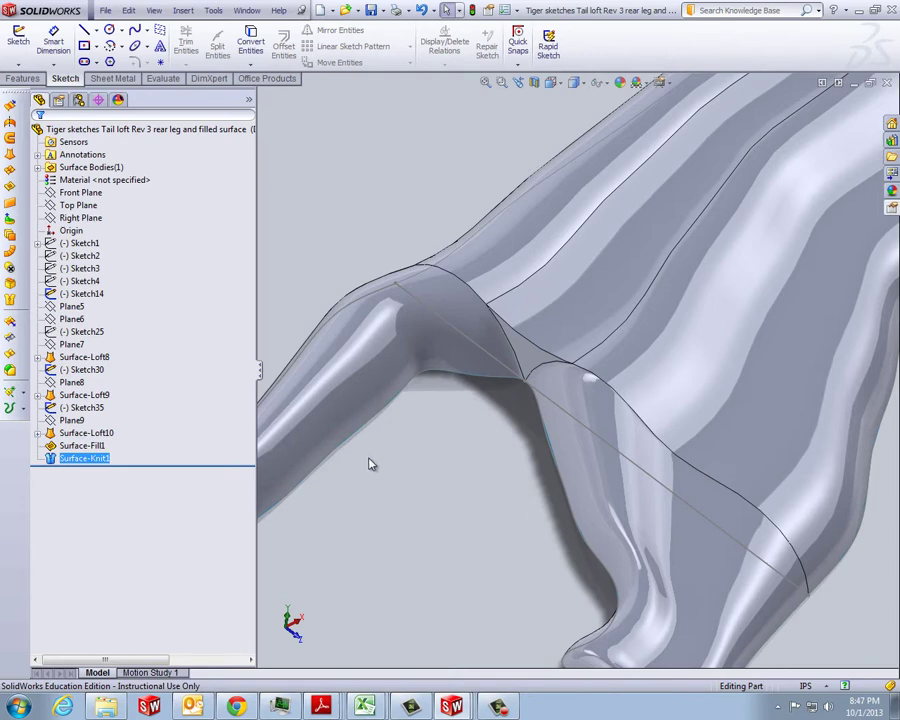
{"action": "middle_click_drag", "start_coordinate": [371, 464], "coordinate": [468, 424]}
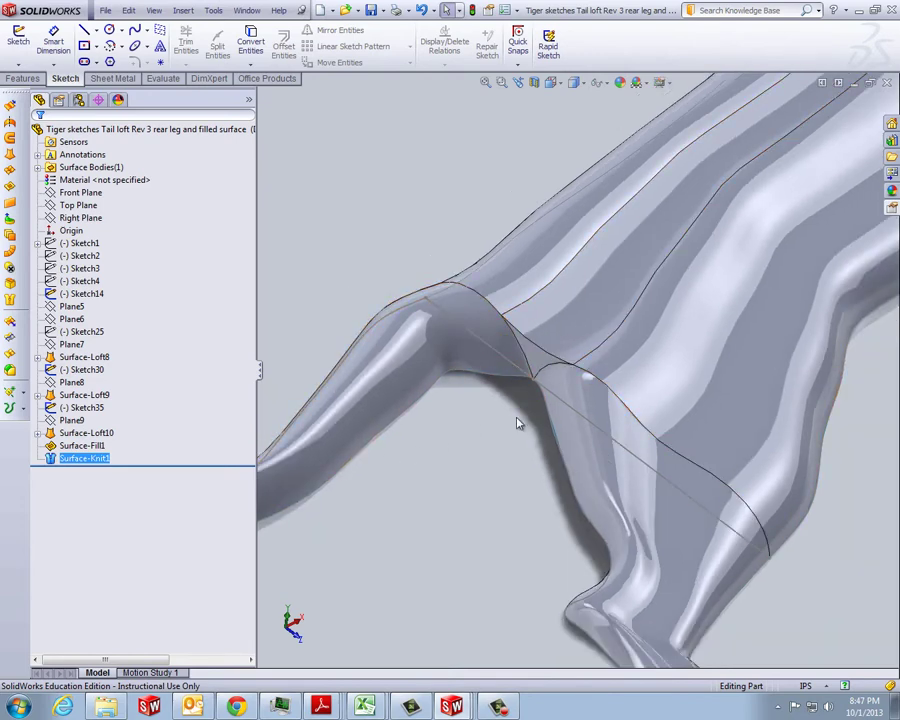
{"action": "scroll", "coordinate": [687, 376], "scroll_direction": "down", "scroll_amount": 3}
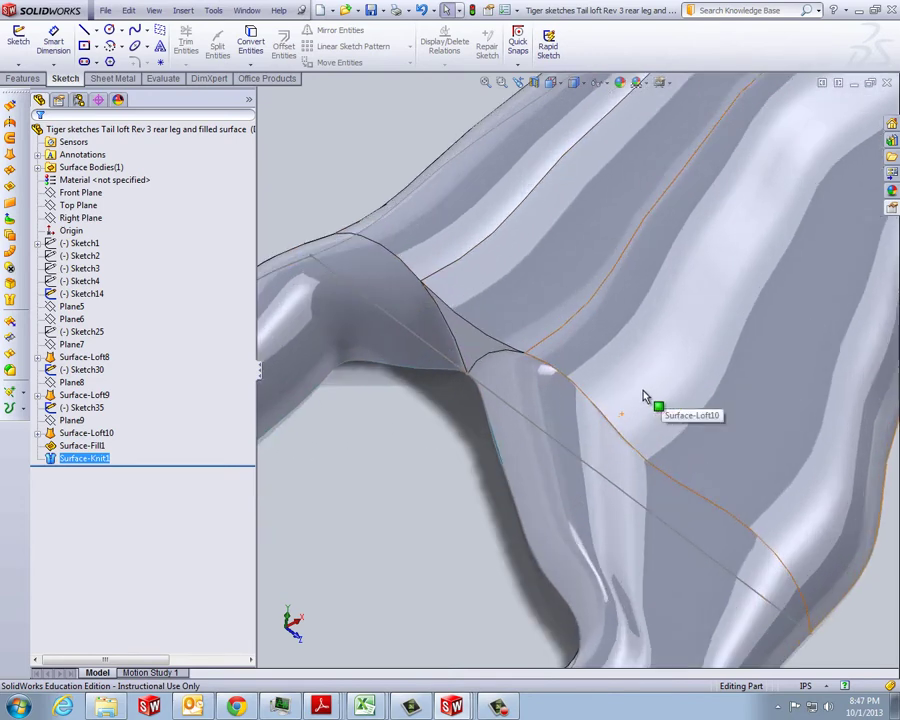
Start a fillet on the knitted surface with a 0.050in radius.
{"action": "left_click", "coordinate": [10, 376]}
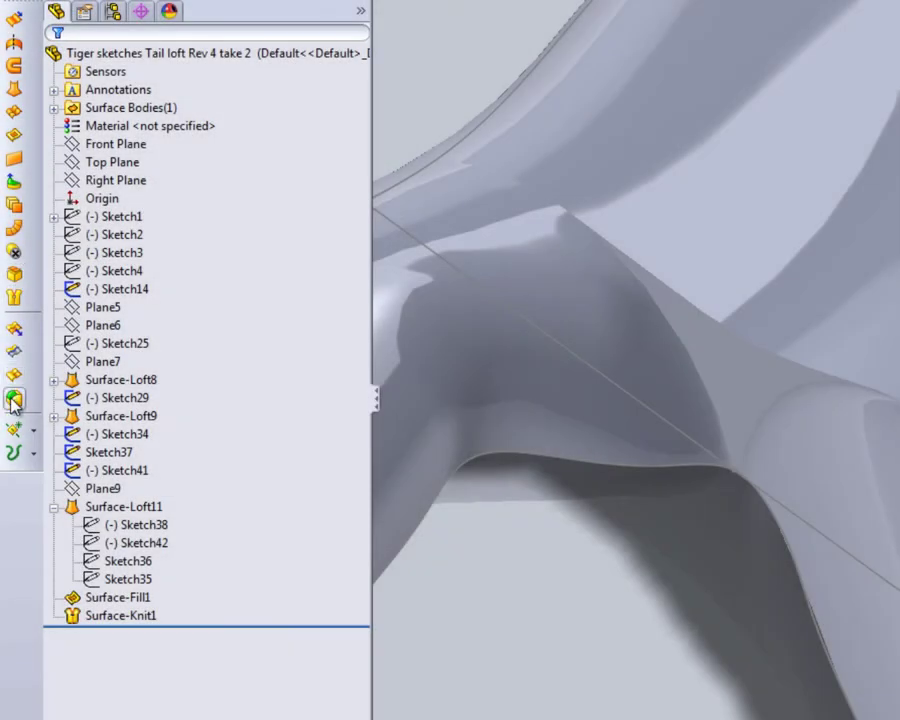
{"action": "left_click", "coordinate": [14, 401]}
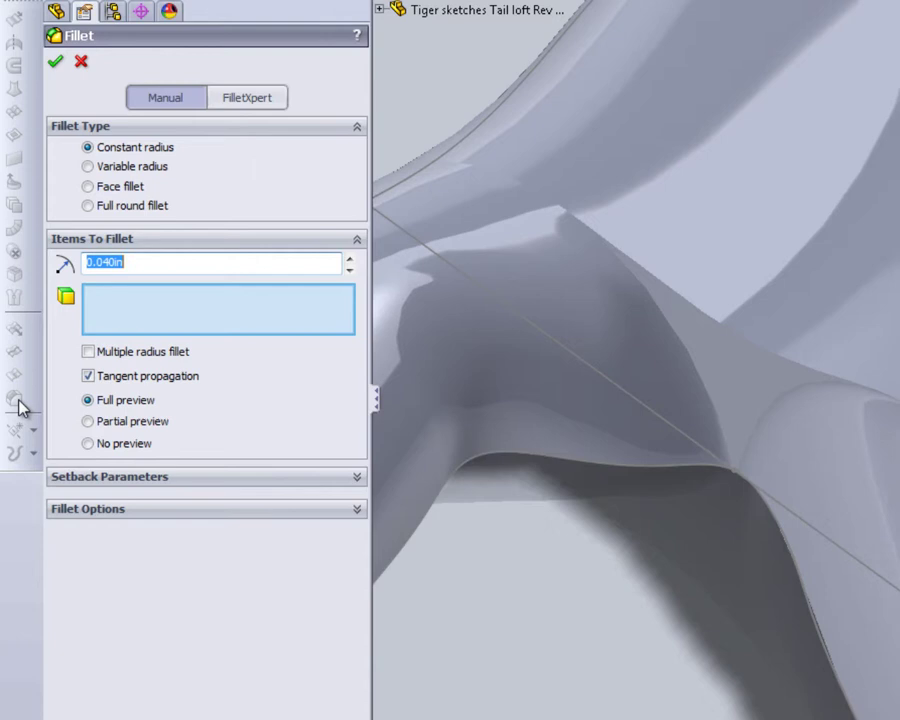
{"action": "type", "text": ".050"}
{"action": "key", "text": "Return"}
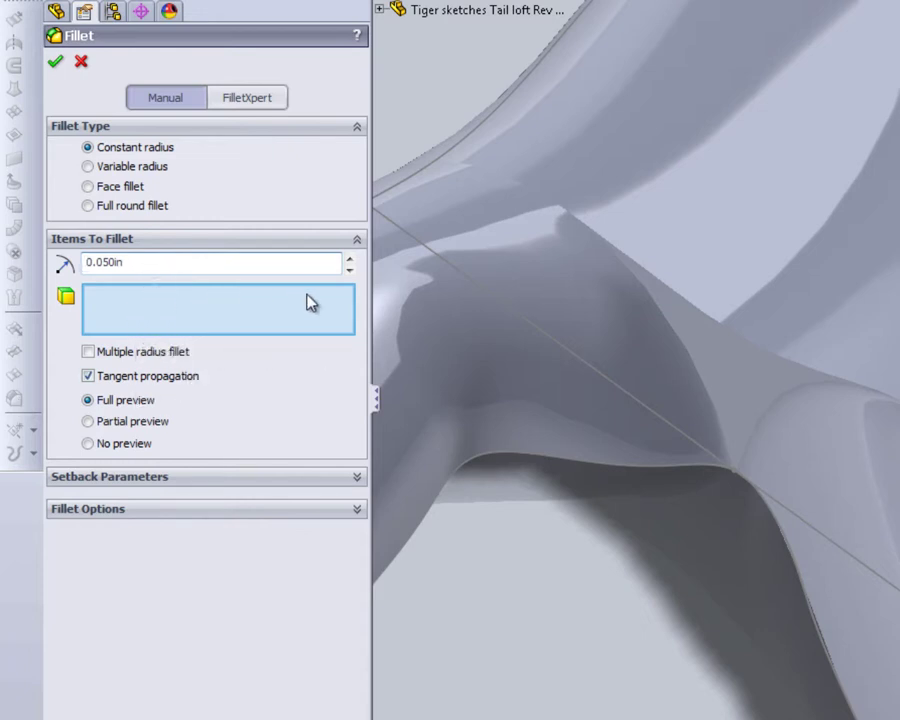
Select the curved leg-body edge, enable Multiple radius fillet, and set 0.030in radius.
{"action": "left_click", "coordinate": [697, 374]}
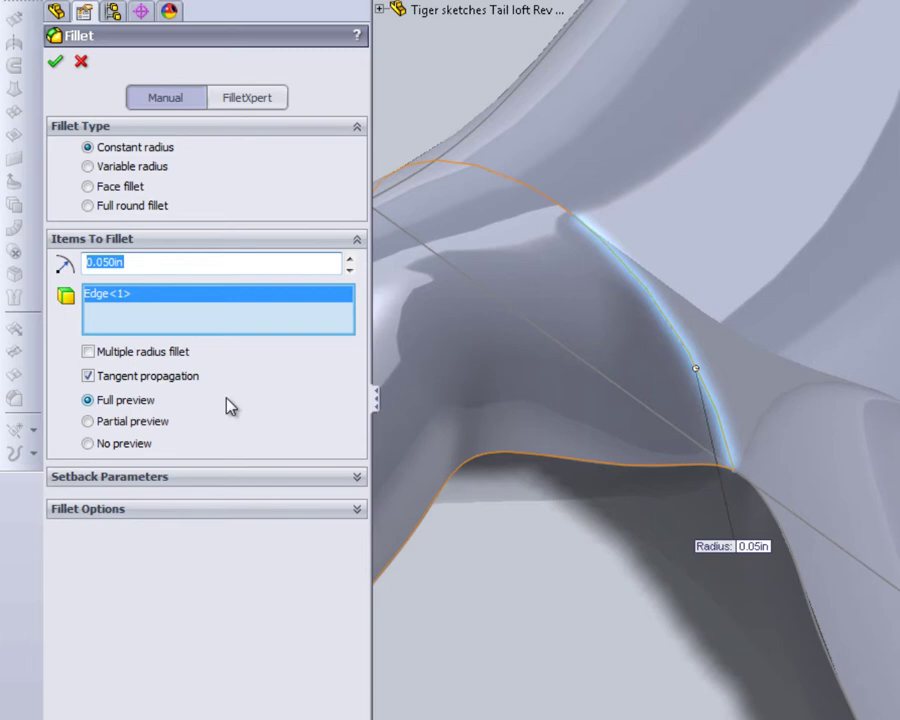
{"action": "left_click", "coordinate": [88, 352]}
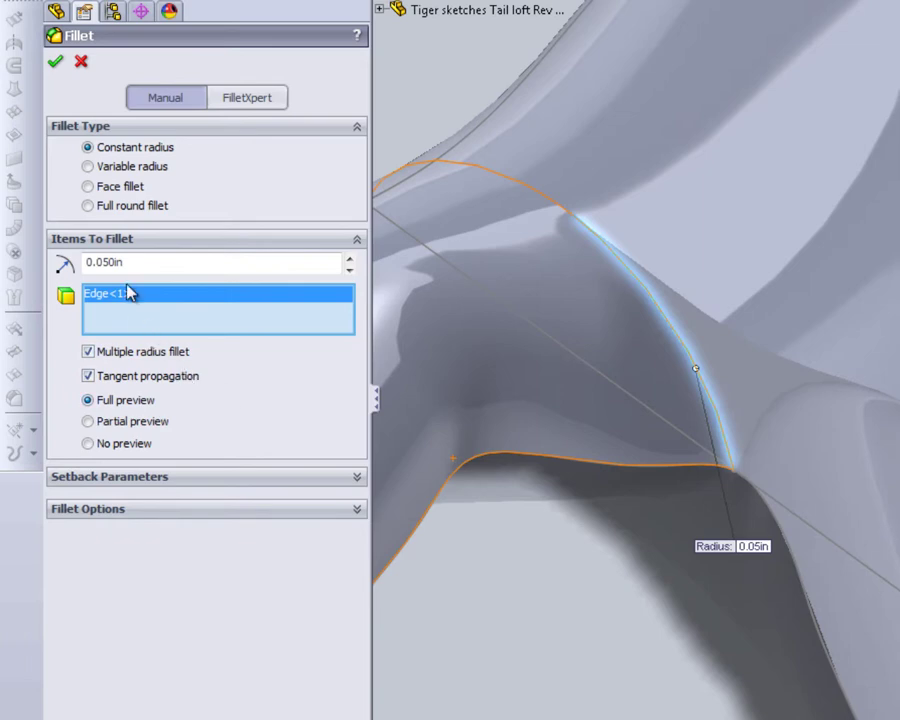
{"action": "double_click", "coordinate": [161, 262]}
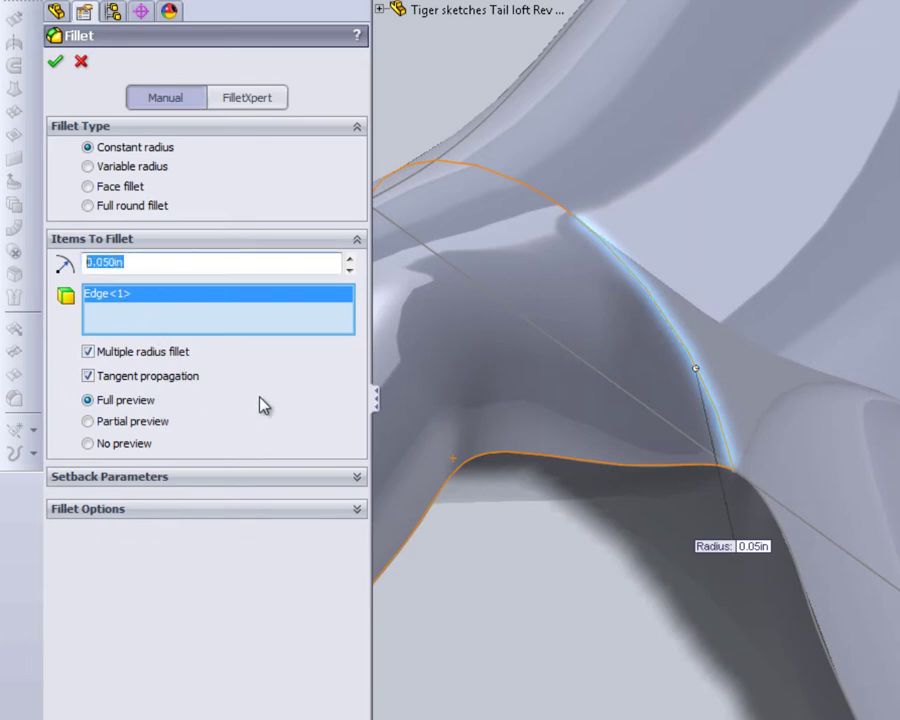
{"action": "type", "text": ".030"}
{"action": "key", "text": "Return"}
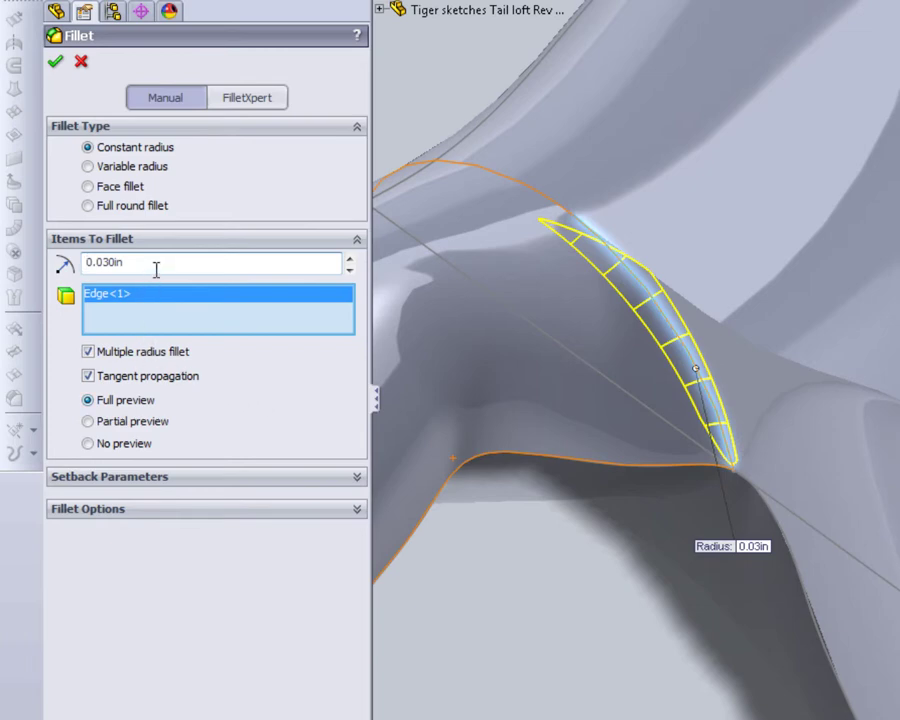
Try a 0.040in radius, then settle the fillet preview at 0.032in.
{"action": "left_click_drag", "start_coordinate": [155, 264], "coordinate": [3, 270]}
{"action": "type", "text": ".040"}
{"action": "key", "text": "Return"}
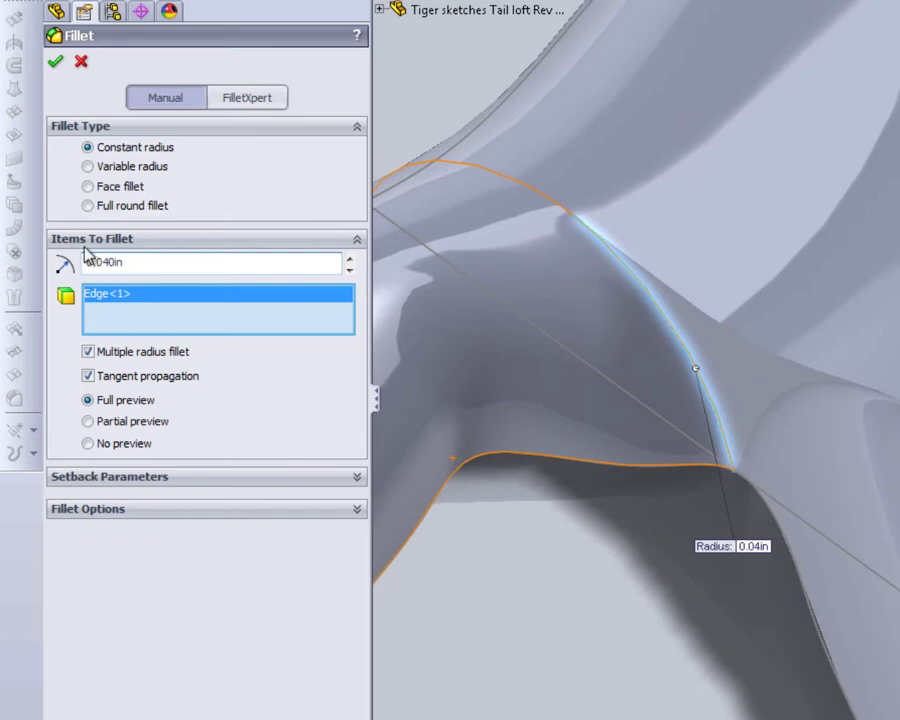
{"action": "double_click", "coordinate": [161, 261]}
{"action": "key", "text": "BackSpace"}
{"action": "type", "text": ".03"}
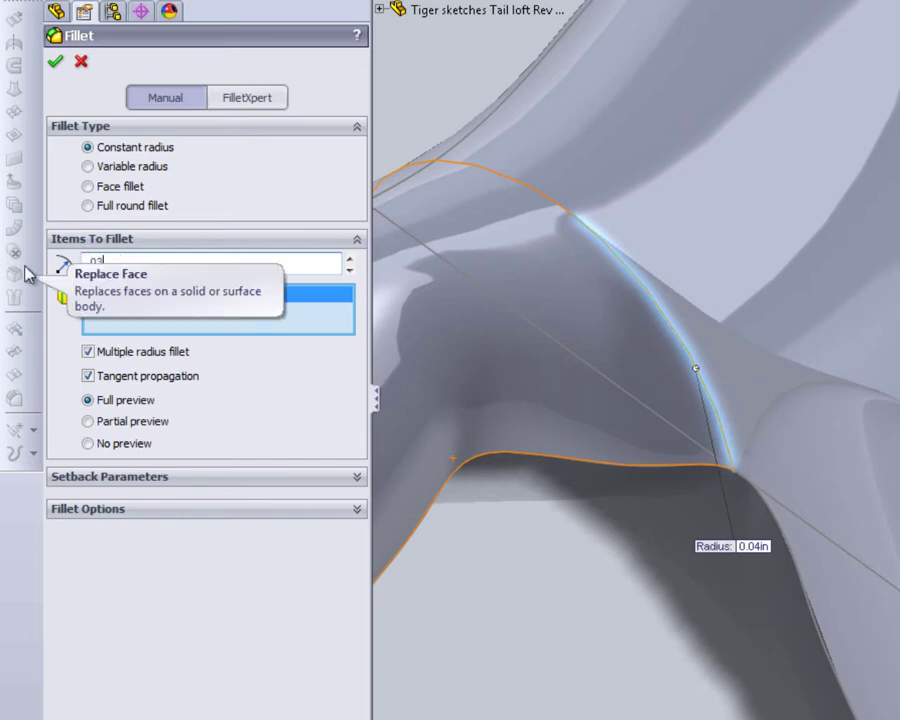
{"action": "type", "text": "5"}
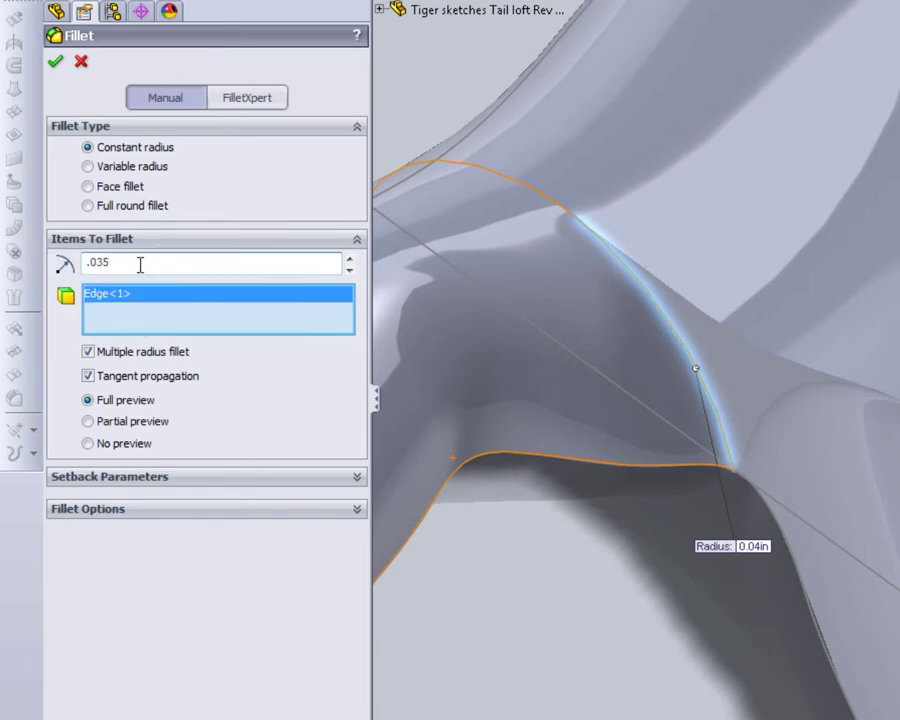
{"action": "key", "text": "Return"}
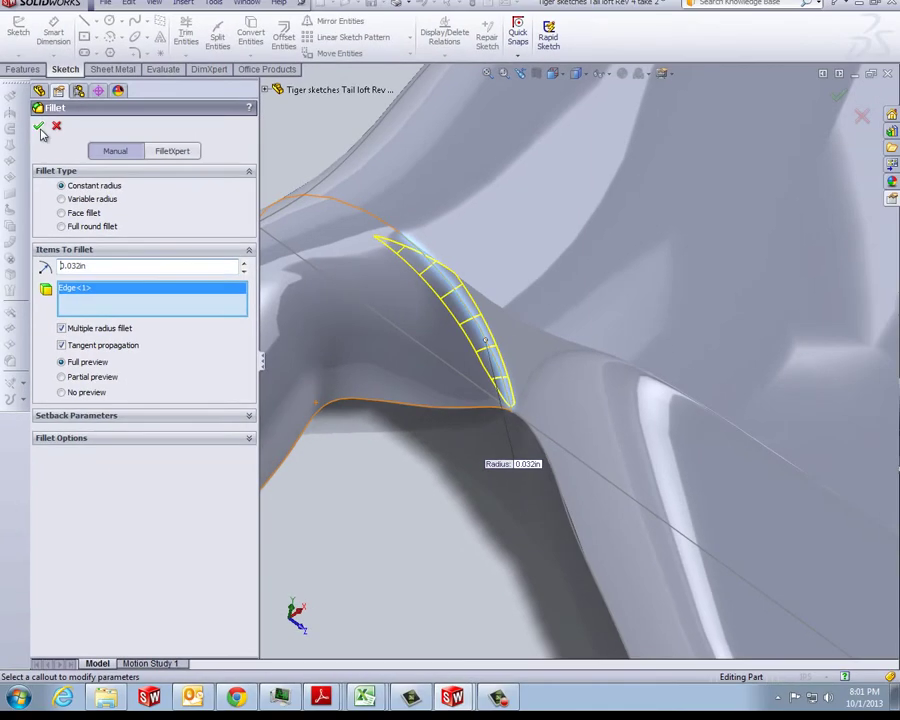
Accept the 0.032in fillet as Fillet1 and select the long body edge for a new fillet.
{"action": "left_click", "coordinate": [38, 125]}
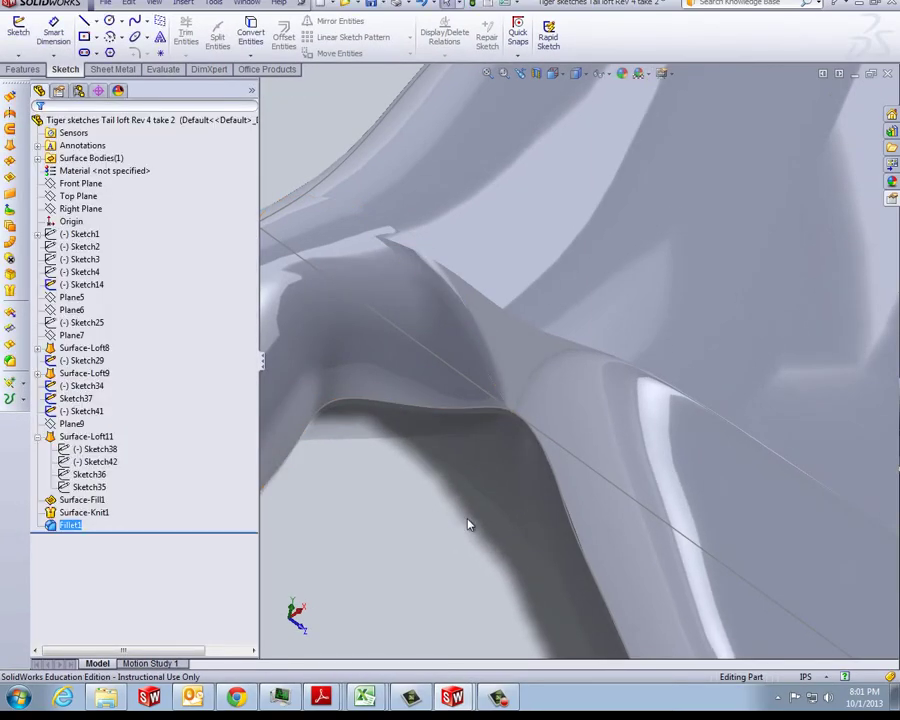
{"action": "mouse_move", "coordinate": [467, 518]}
{"action": "middle_mouse_down"}
{"action": "mouse_move", "coordinate": [472, 472]}
{"action": "mouse_move", "coordinate": [491, 471]}
{"action": "mouse_move", "coordinate": [468, 518]}
{"action": "middle_mouse_up"}
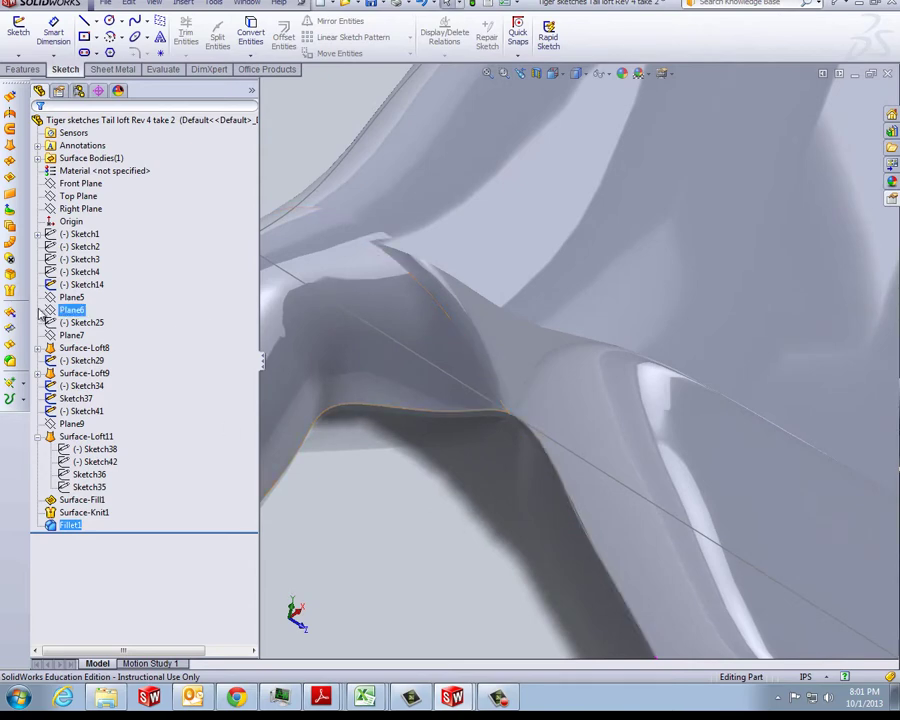
{"action": "left_click", "coordinate": [9, 362]}
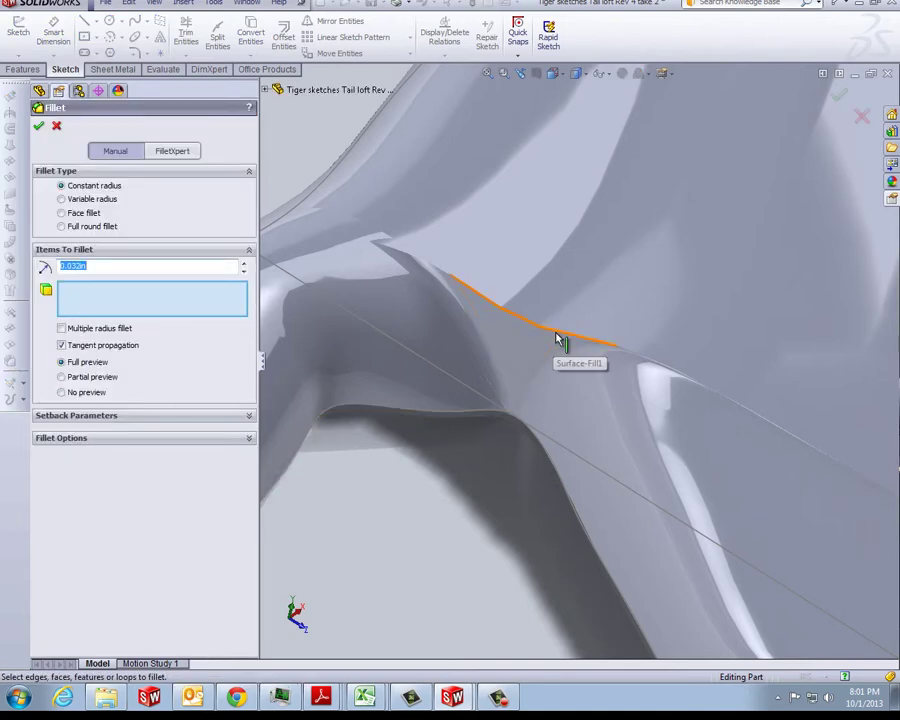
{"action": "left_click", "coordinate": [558, 338]}
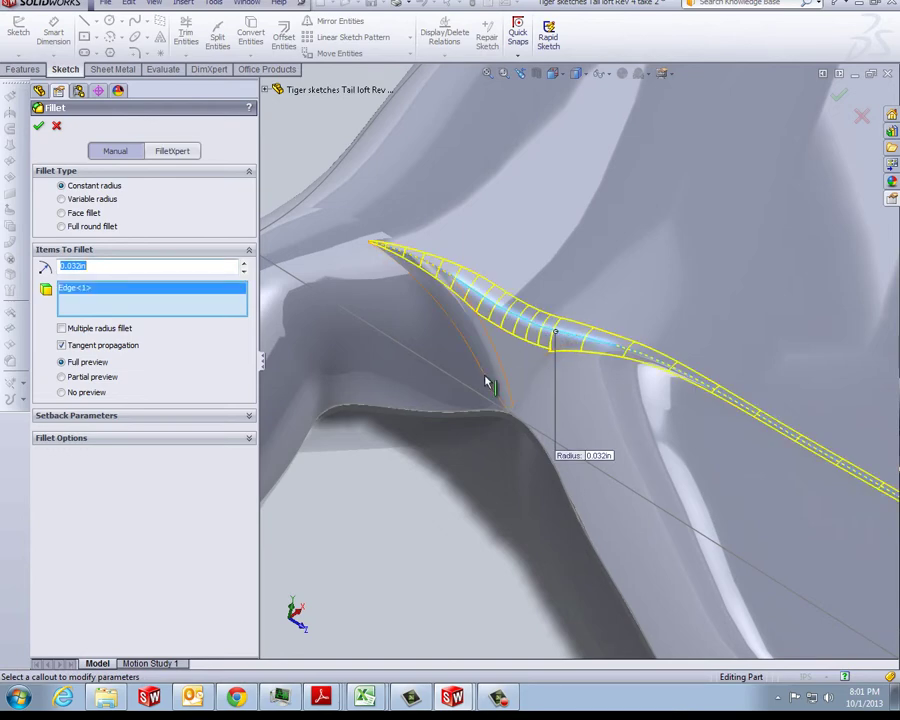
Raise the body-edge fillet radius step by step from 0.04in to 0.07in.
{"action": "key", "text": "Left"}
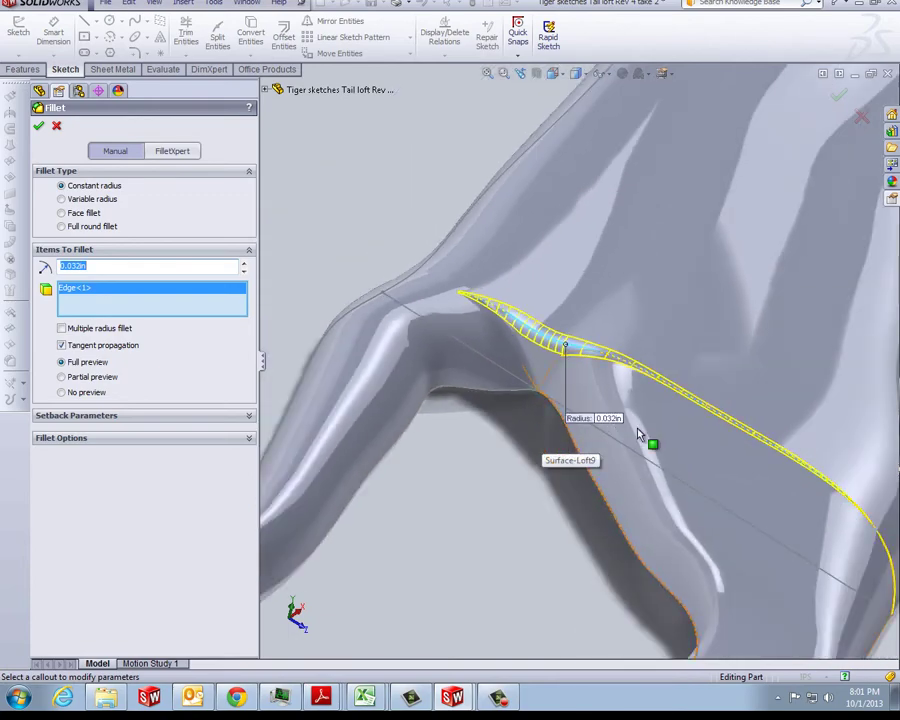
{"action": "key", "text": "Left"}
{"action": "key", "text": "Left"}
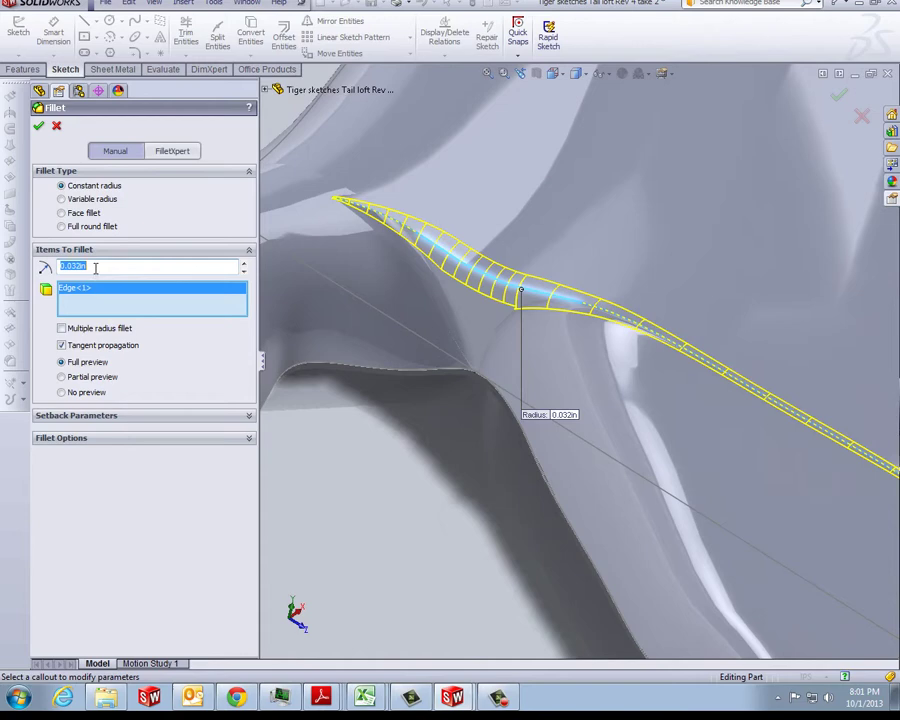
{"action": "type", "text": ".040"}
{"action": "key", "text": "Return"}
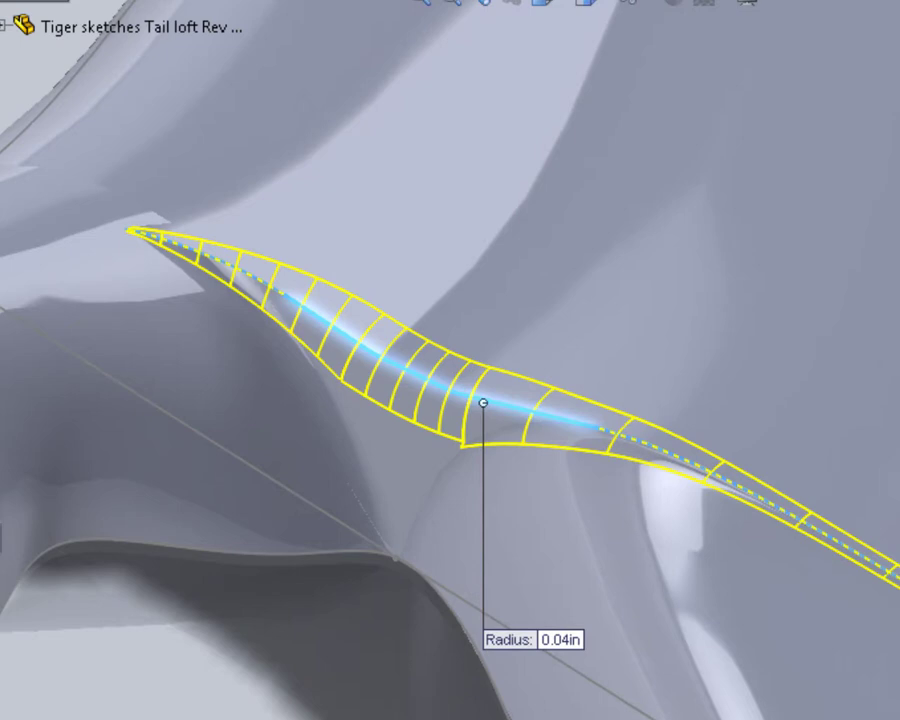
{"action": "key", "text": "Up"}
{"action": "key", "text": "Up"}
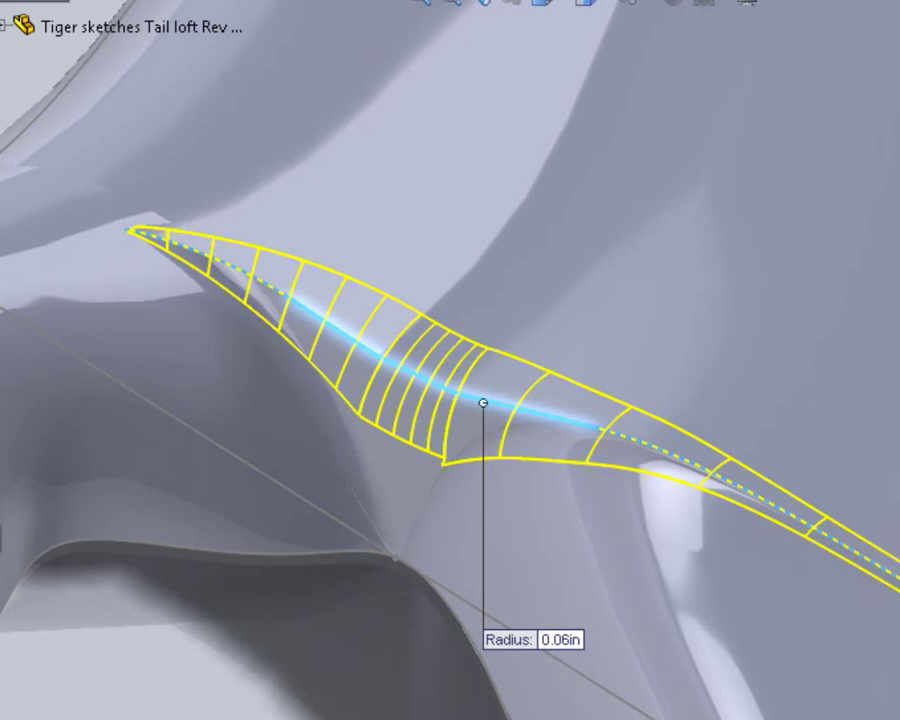
{"action": "key", "text": "Up"}
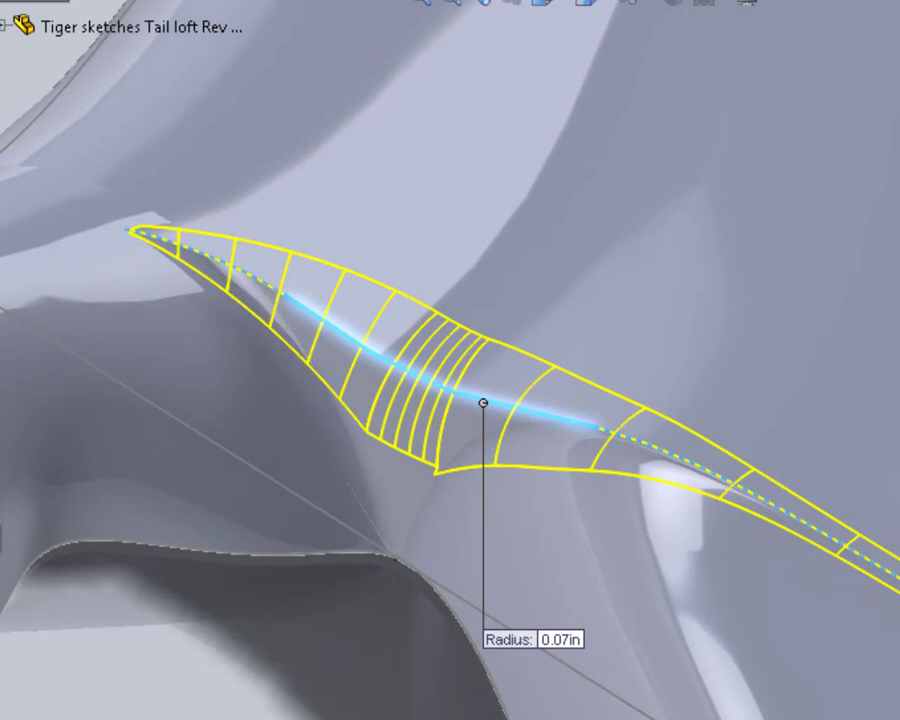
{"action": "key", "text": "Return"}
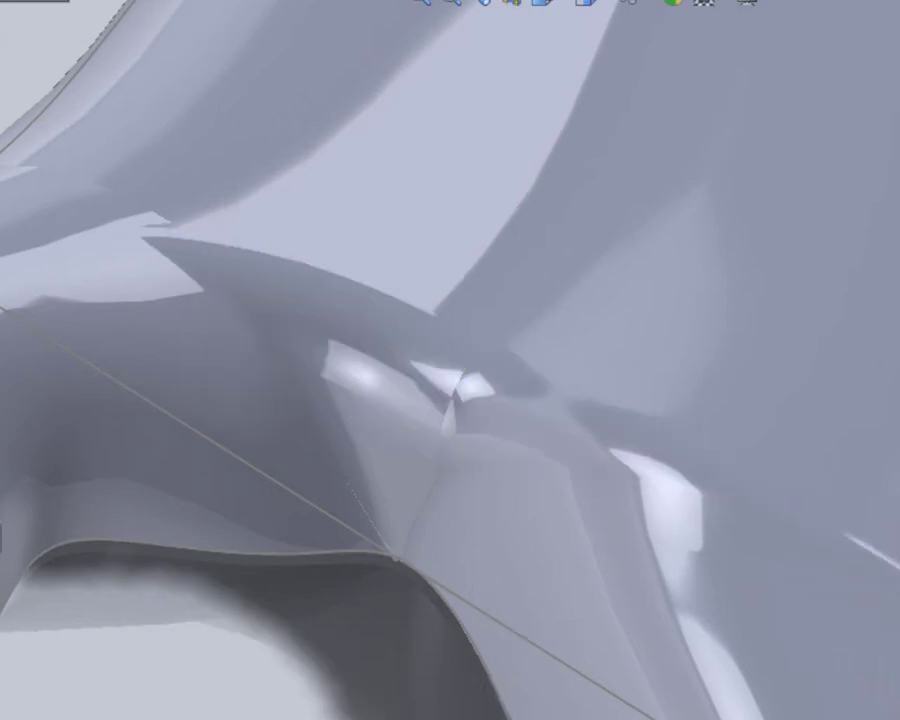
{"action": "scroll", "coordinate": [28, 700], "scroll_direction": "down", "scroll_amount": 2}
{"action": "mouse_move", "coordinate": [185, 717]}
{"action": "middle_mouse_down"}
{"action": "mouse_move", "coordinate": [245, 679]}
{"action": "mouse_move", "coordinate": [253, 686]}
{"action": "mouse_move", "coordinate": [181, 703]}
{"action": "mouse_move", "coordinate": [165, 719]}
{"action": "mouse_move", "coordinate": [110, 719]}
{"action": "mouse_move", "coordinate": [156, 717]}
{"action": "mouse_move", "coordinate": [202, 700]}
{"action": "mouse_move", "coordinate": [257, 714]}
{"action": "mouse_move", "coordinate": [180, 719]}
{"action": "middle_mouse_up"}
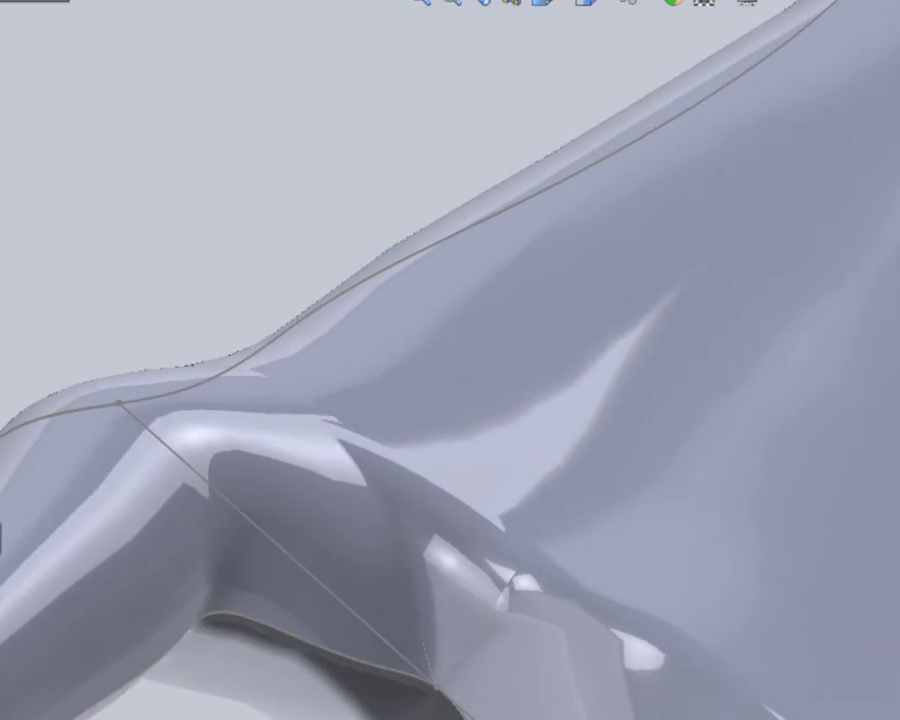
Select the blending edge and enlarge its fillet through 0.09in and 0.1in to 0.125in.
{"action": "left_click", "coordinate": [478, 474]}
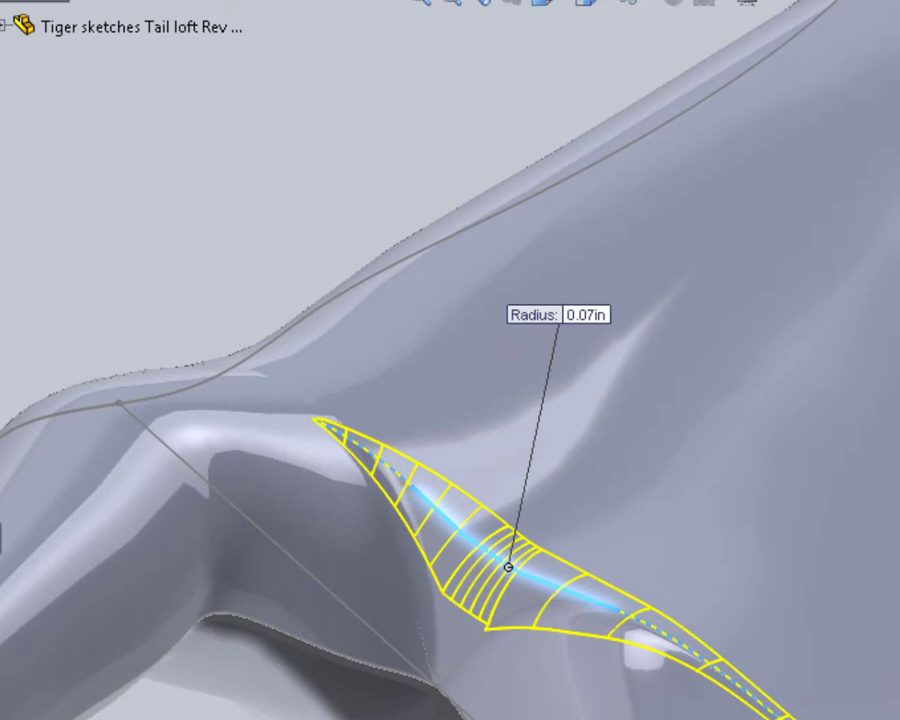
{"action": "key", "text": "Up"}
{"action": "key", "text": "Up"}
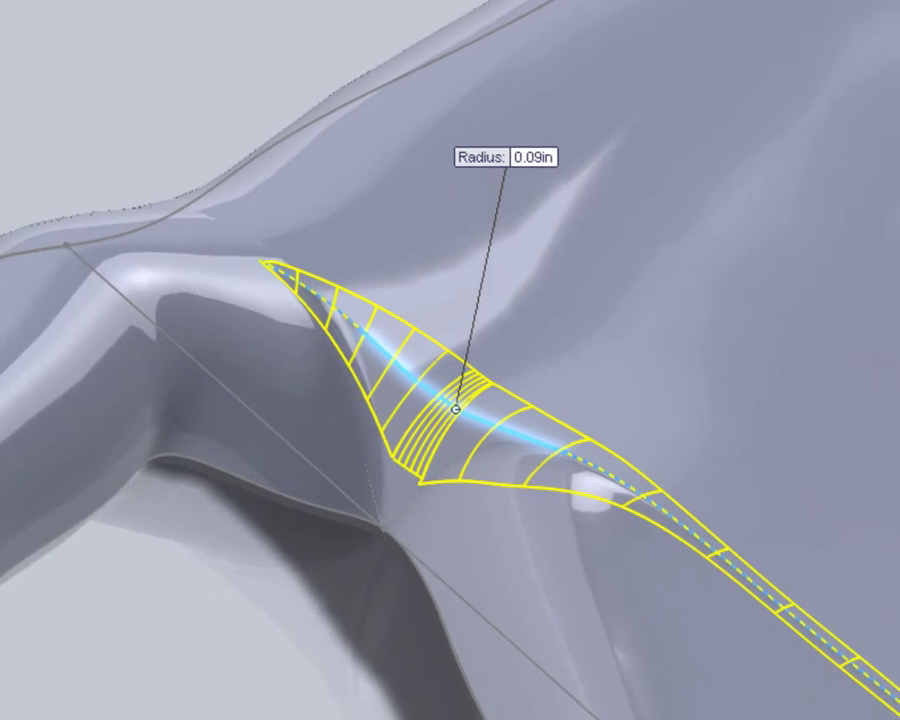
{"action": "key", "text": "Up"}
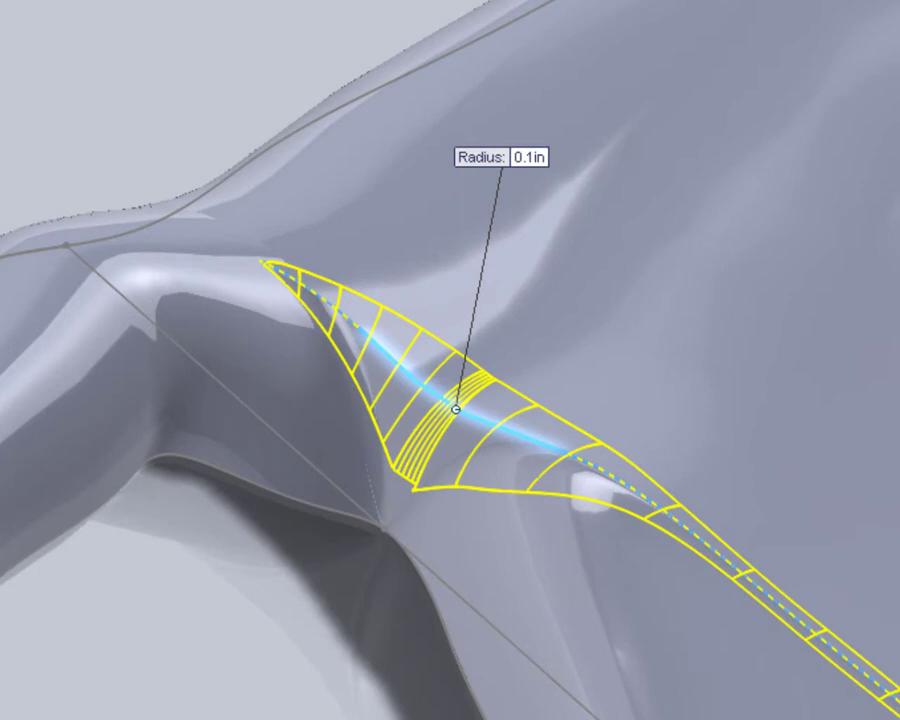
{"action": "type", "text": "0.125"}
{"action": "key", "text": "Return"}
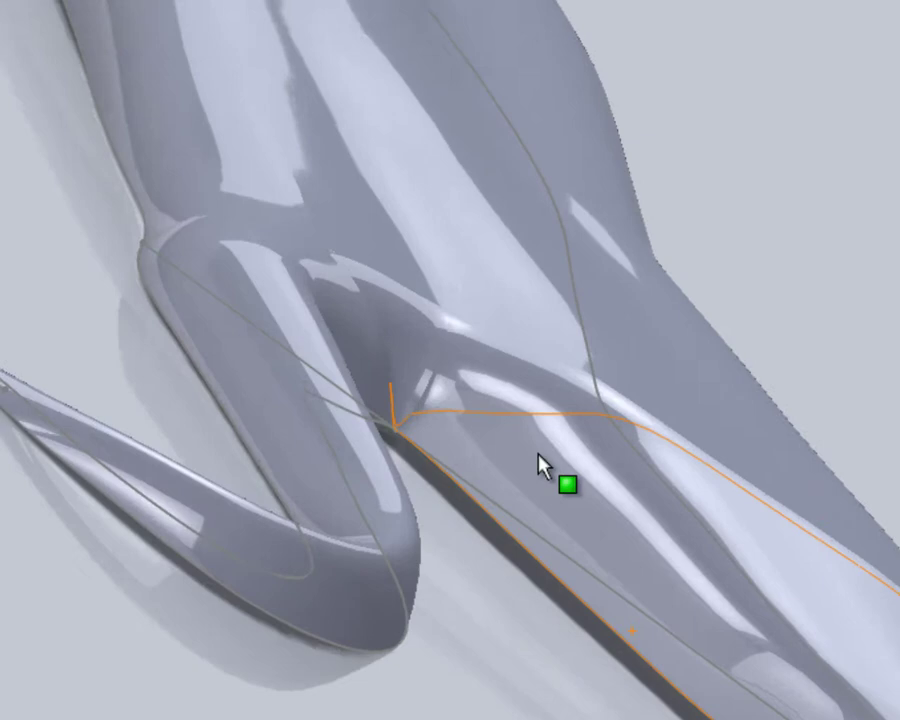
{"action": "scroll", "coordinate": [478, 445], "scroll_direction": "down", "scroll_amount": 2}
{"action": "middle_click_drag", "start_coordinate": [476, 442], "coordinate": [305, 454]}
{"action": "scroll", "coordinate": [305, 454], "scroll_direction": "up", "scroll_amount": 3}
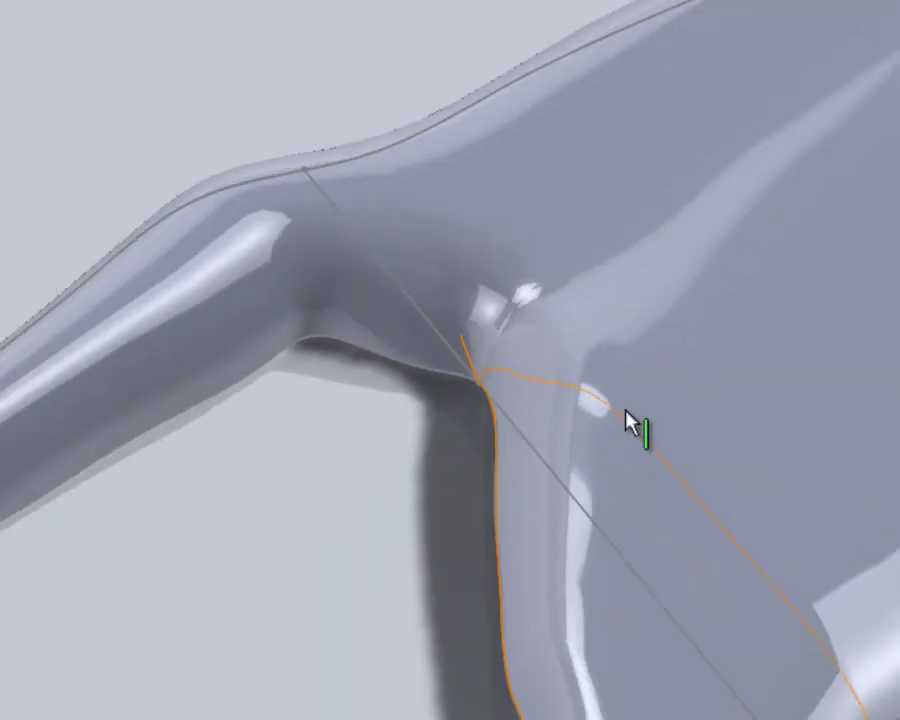
{"action": "scroll", "coordinate": [583, 230], "scroll_direction": "down", "scroll_amount": 1}
{"action": "scroll", "coordinate": [496, 400], "scroll_direction": "up", "scroll_amount": 2}
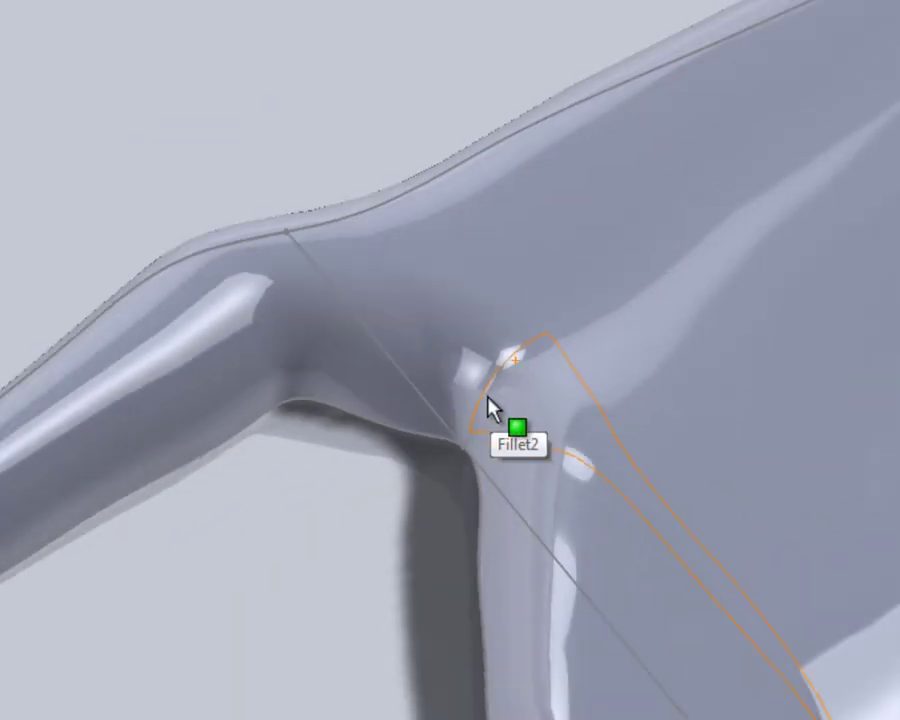
{"action": "scroll", "coordinate": [490, 405], "scroll_direction": "down", "scroll_amount": 2}
{"action": "scroll", "coordinate": [488, 399], "scroll_direction": "up", "scroll_amount": 1}
{"action": "scroll", "coordinate": [488, 400], "scroll_direction": "down", "scroll_amount": 2}
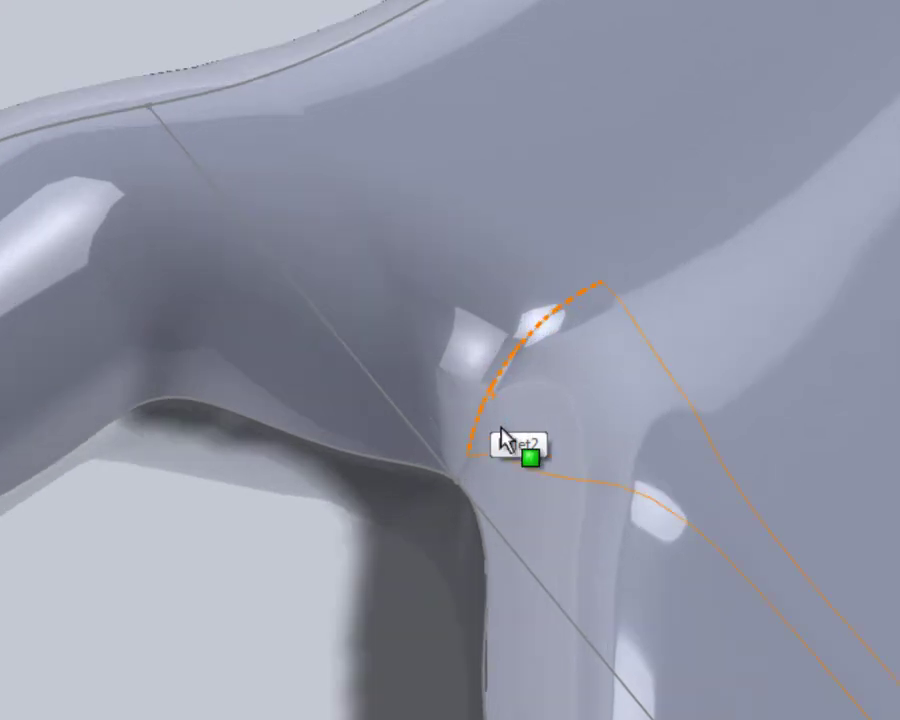
{"action": "scroll", "coordinate": [502, 433], "scroll_direction": "up", "scroll_amount": 1}
{"action": "middle_click_drag", "start_coordinate": [569, 542], "coordinate": [516, 525]}
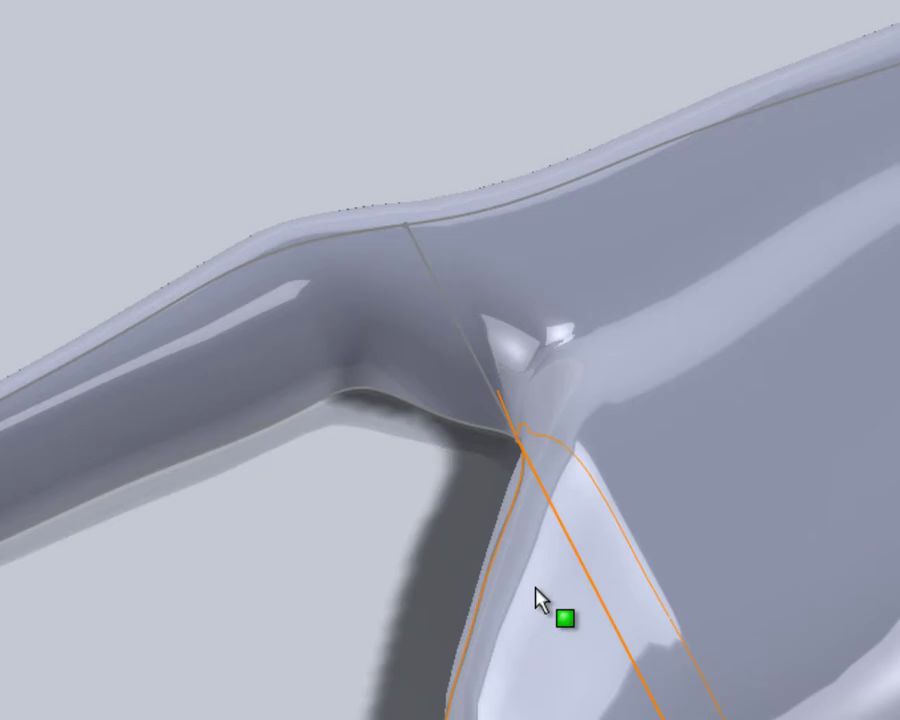
{"action": "middle_click_drag", "start_coordinate": [538, 597], "coordinate": [575, 593]}
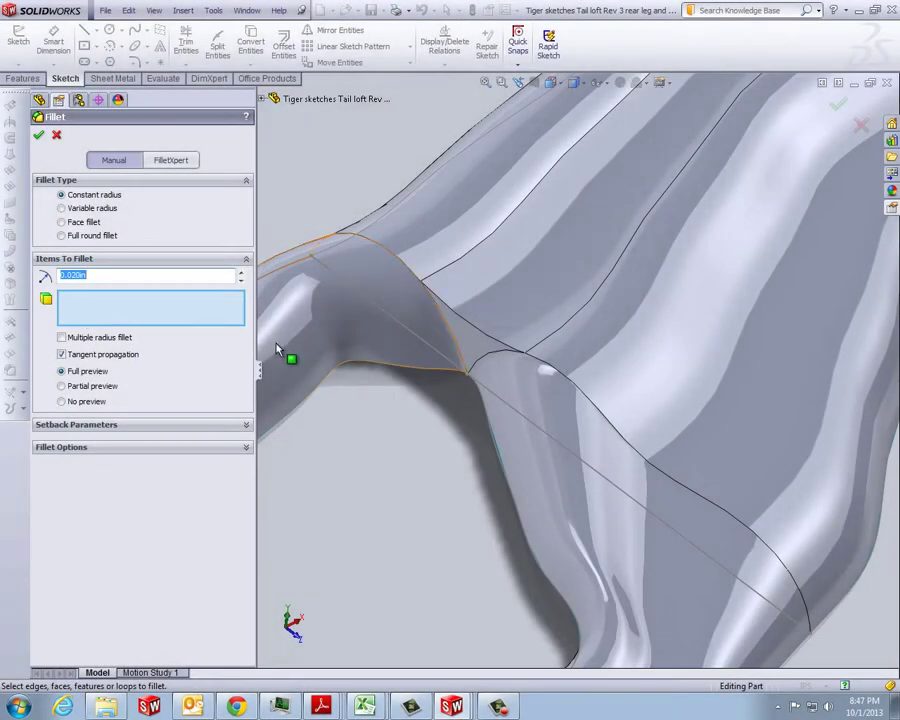
Pick the leg-to-body edge, enable Multiple radius fillet, and enter a 0.030in radius.
{"action": "left_click", "coordinate": [459, 357]}
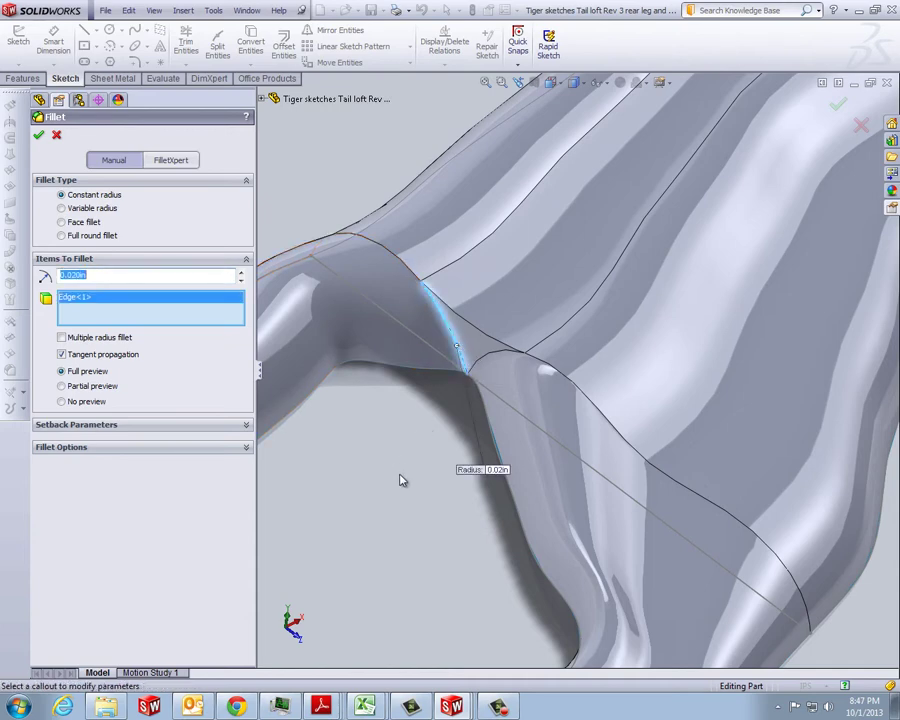
{"action": "middle_click_drag", "start_coordinate": [436, 424], "coordinate": [476, 390]}
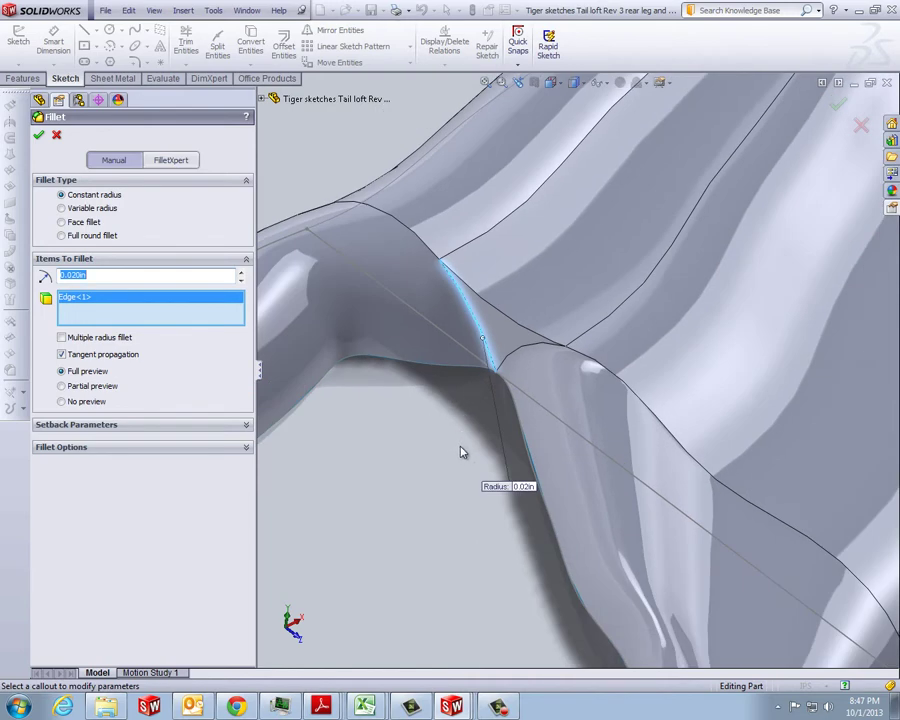
{"action": "scroll", "coordinate": [540, 363], "scroll_direction": "down", "scroll_amount": 2}
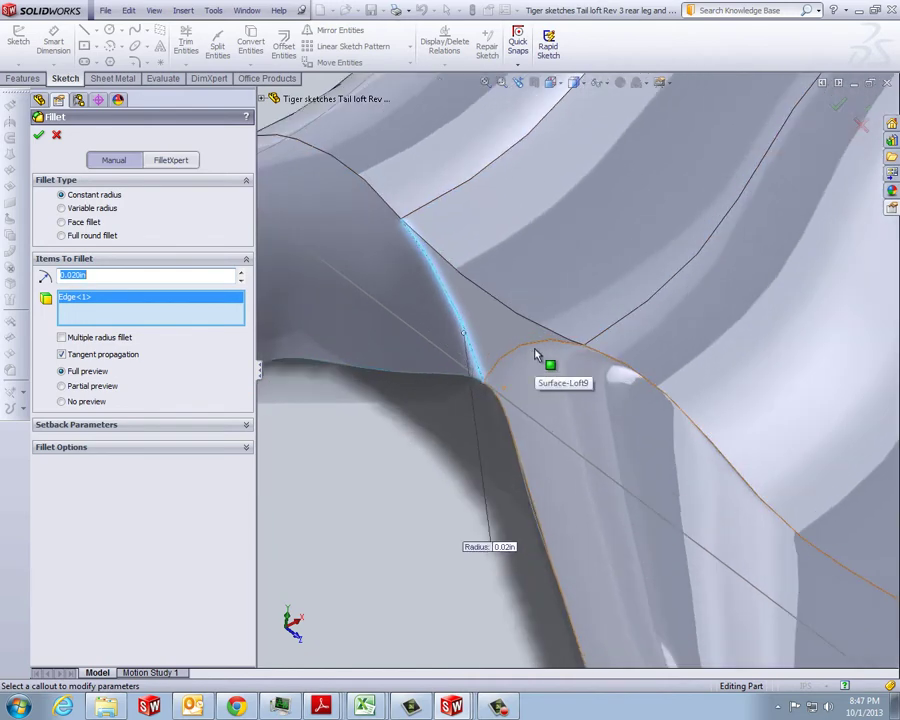
{"action": "left_click", "coordinate": [62, 338]}
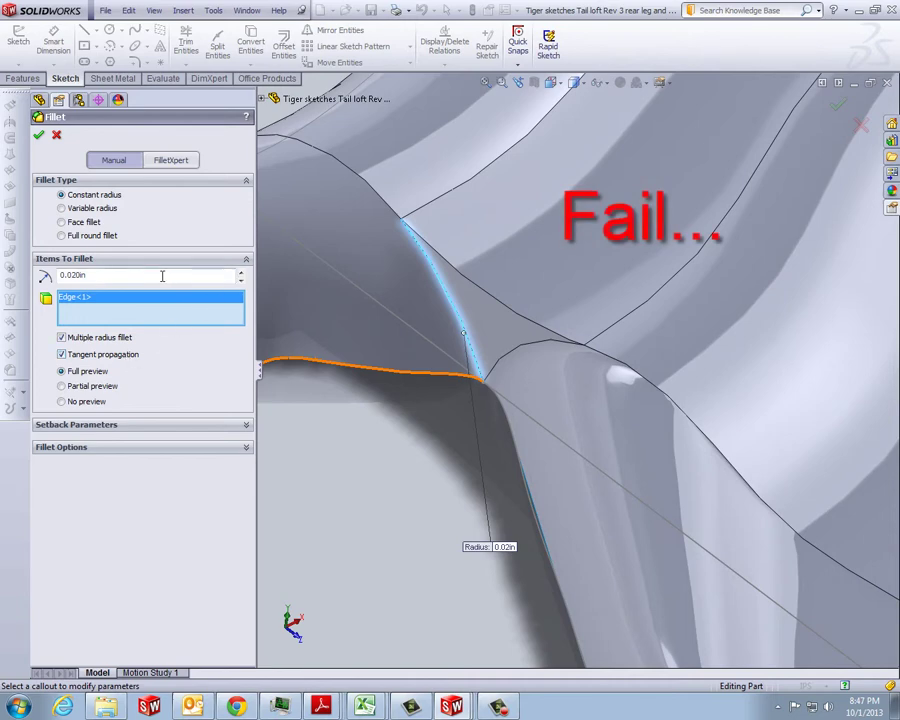
{"action": "left_click_drag", "start_coordinate": [236, 276], "coordinate": [20, 284]}
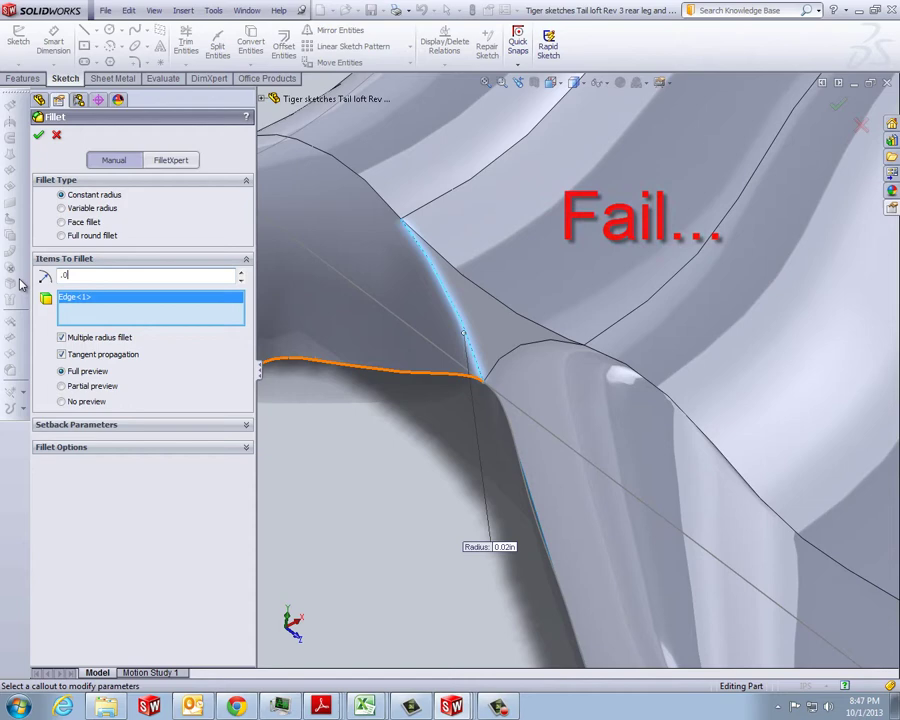
{"action": "type", "text": "30"}
{"action": "key", "text": "Return"}
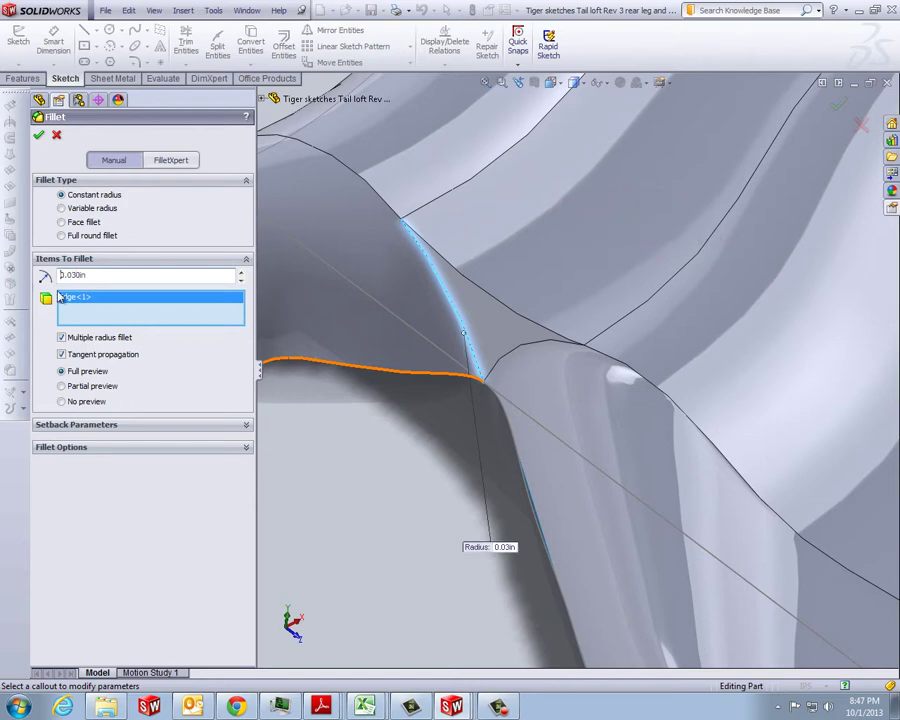
{"action": "key", "text": "Right"}
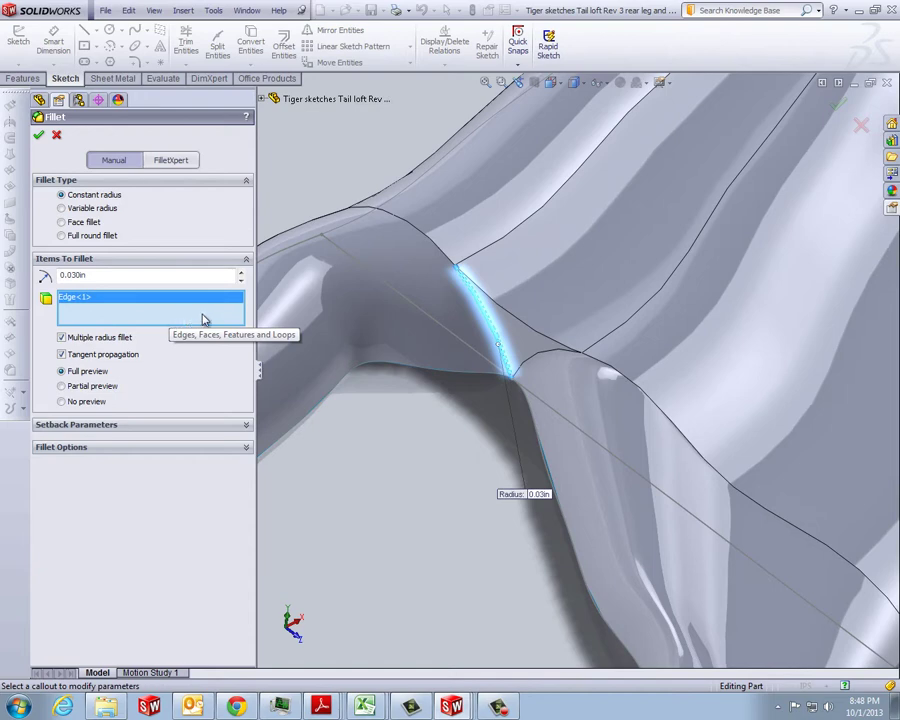
Add the second junction edge and apply the 0.030in fillet, cancelling after the rebuild error.
{"action": "left_click", "coordinate": [446, 258]}
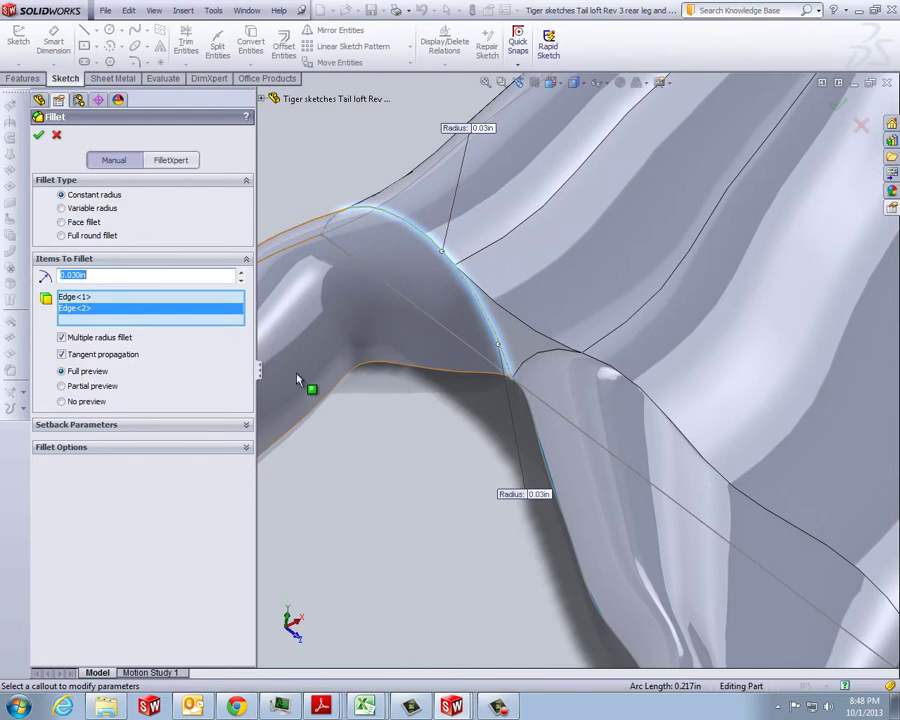
{"action": "left_click", "coordinate": [246, 447]}
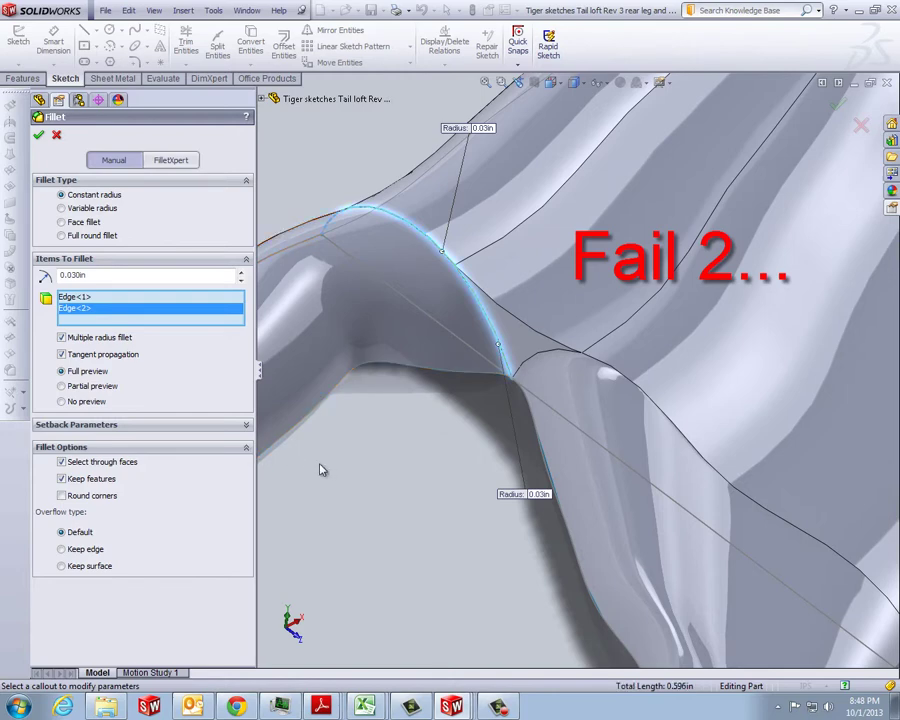
{"action": "left_click", "coordinate": [38, 134]}
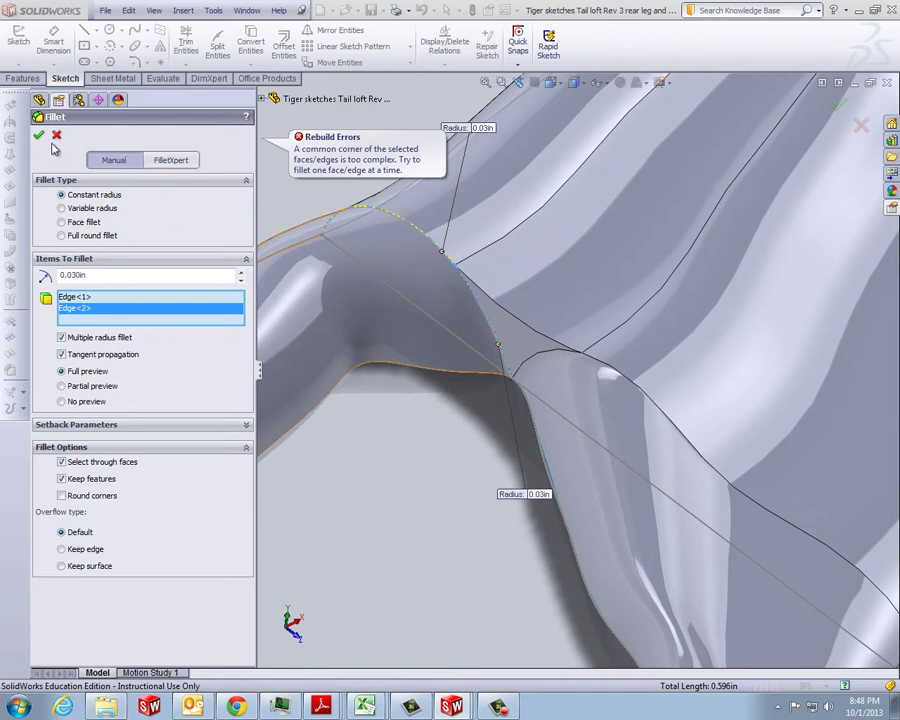
{"action": "key", "text": "Escape"}
Fillet a single junction edge at 0.3in radius and try to apply it.
{"action": "middle_click_drag", "start_coordinate": [310, 370], "coordinate": [589, 342]}
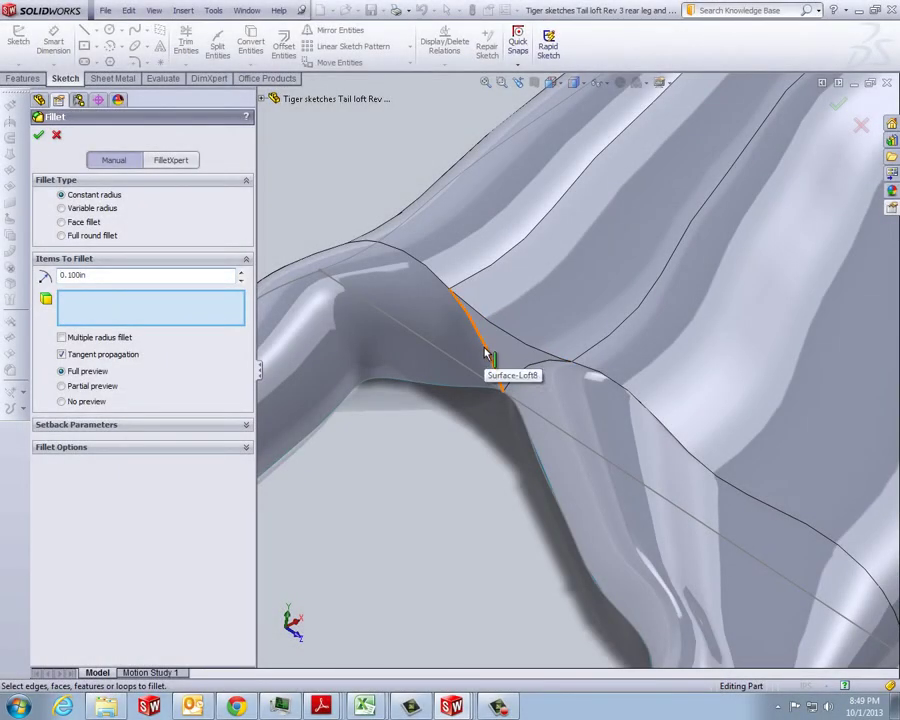
{"action": "left_click", "coordinate": [487, 352]}
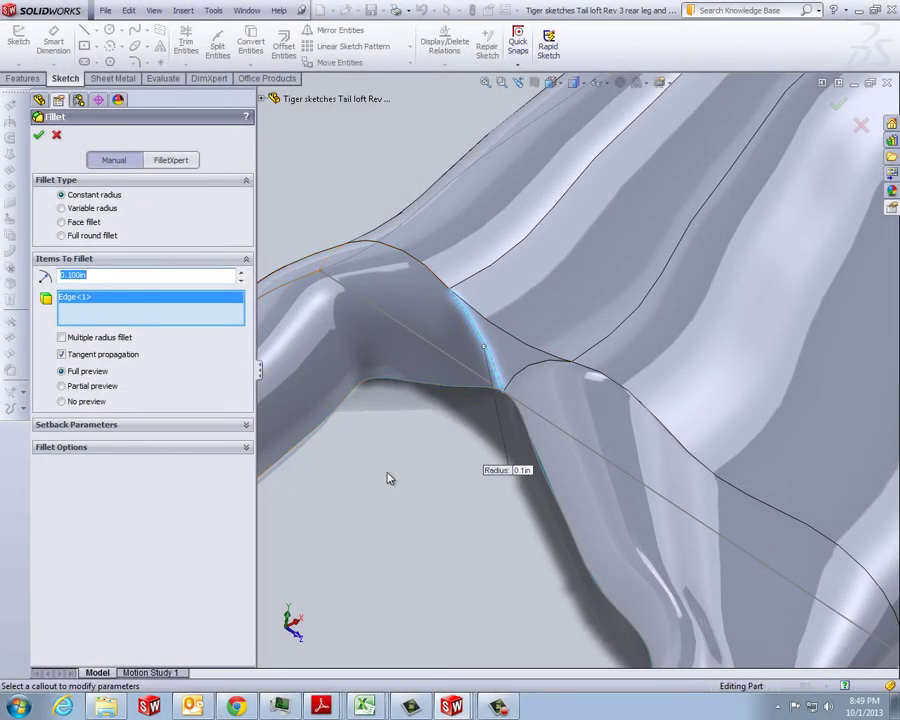
{"action": "type", "text": "."}
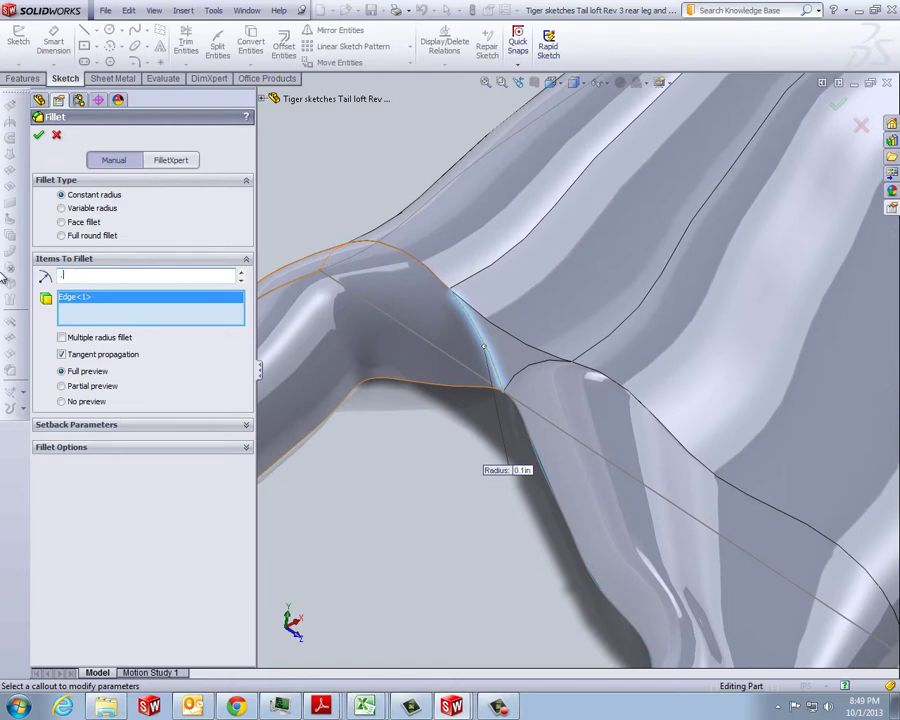
{"action": "type", "text": "3"}
{"action": "key", "text": "Return"}
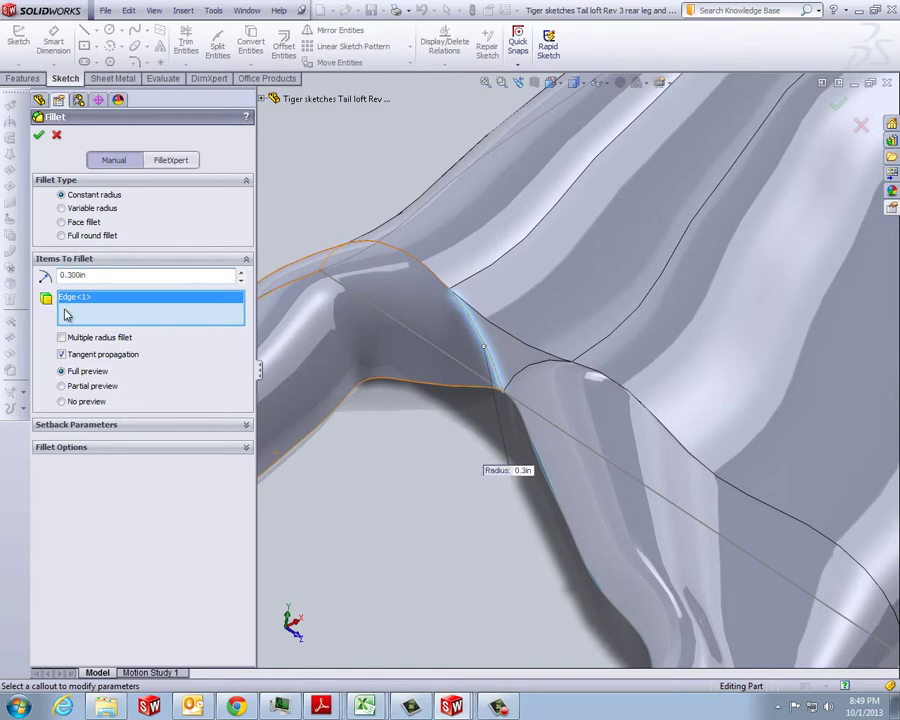
{"action": "scroll", "coordinate": [474, 342], "scroll_direction": "up", "scroll_amount": 3}
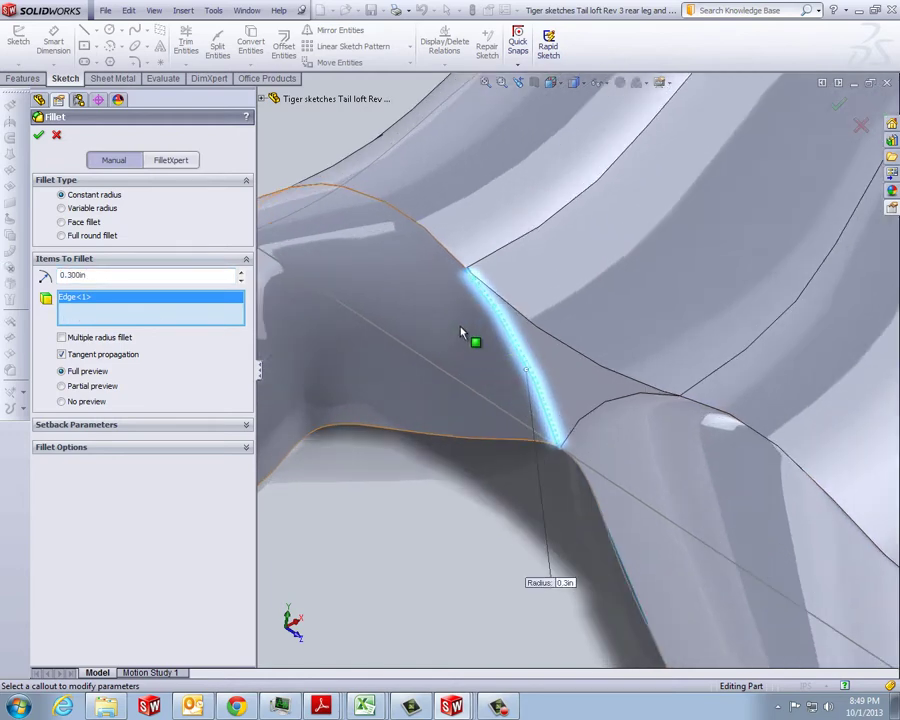
{"action": "left_click", "coordinate": [40, 139]}
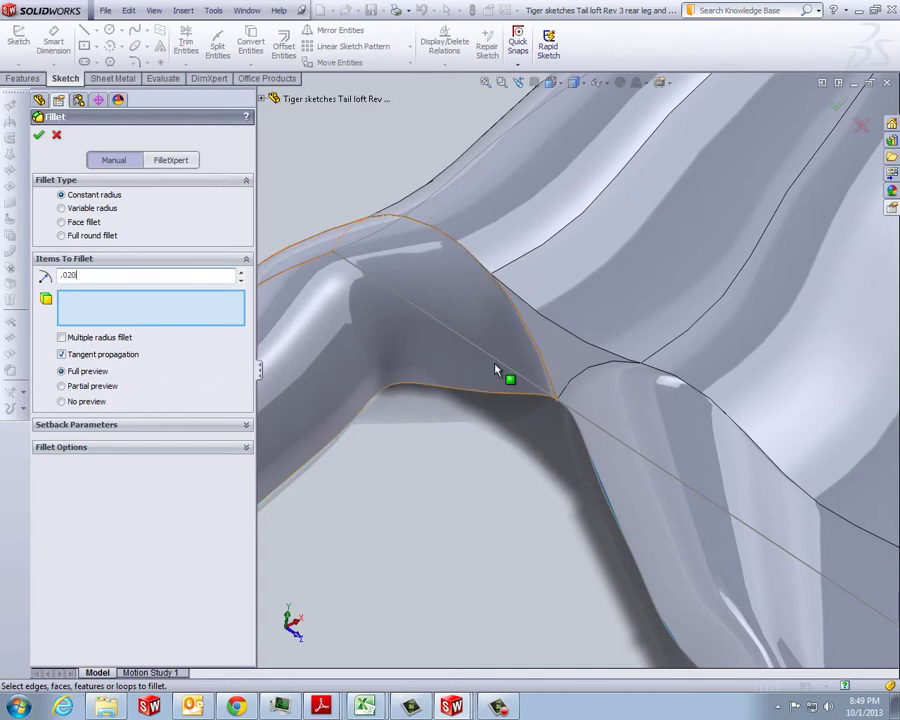
Fillet the upper junction edge at 0.020in and reopen Fillet3 for editing.
{"action": "left_click", "coordinate": [558, 326]}
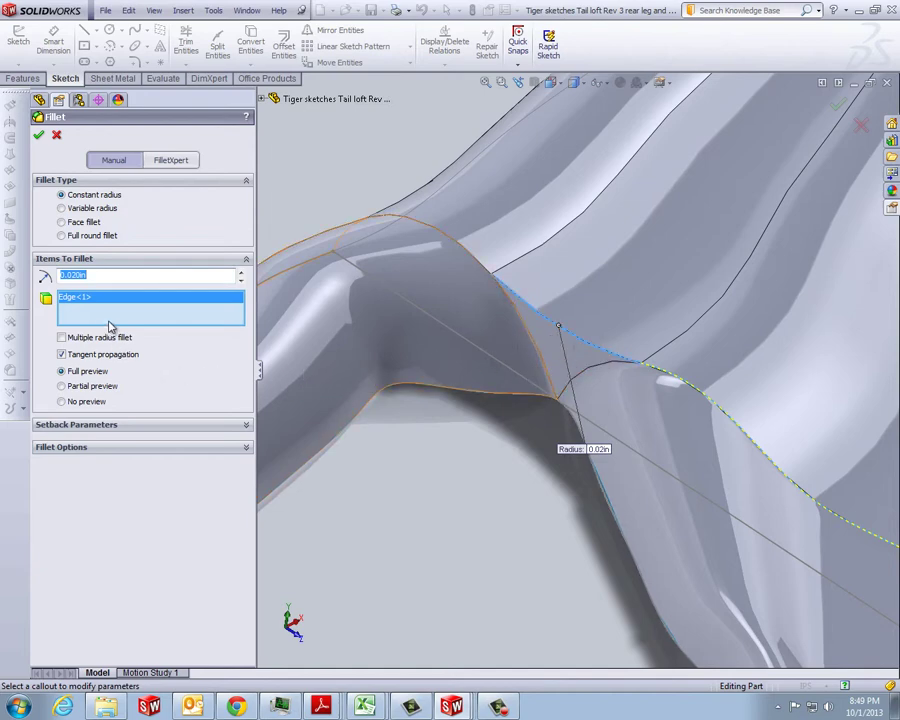
{"action": "left_click", "coordinate": [38, 134]}
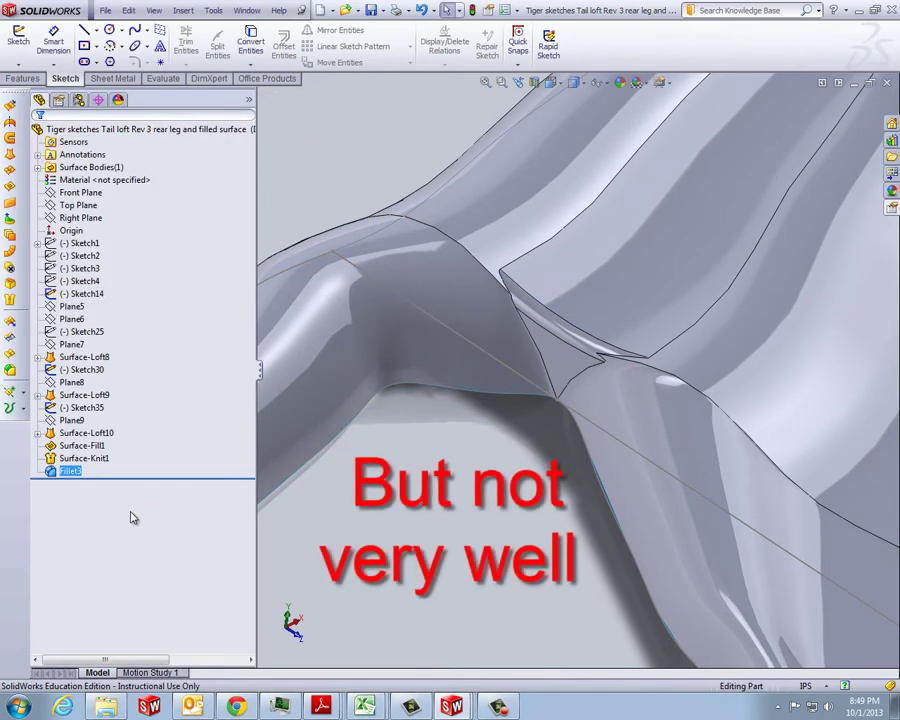
{"action": "left_click", "coordinate": [70, 471]}
{"action": "left_click", "coordinate": [88, 427]}
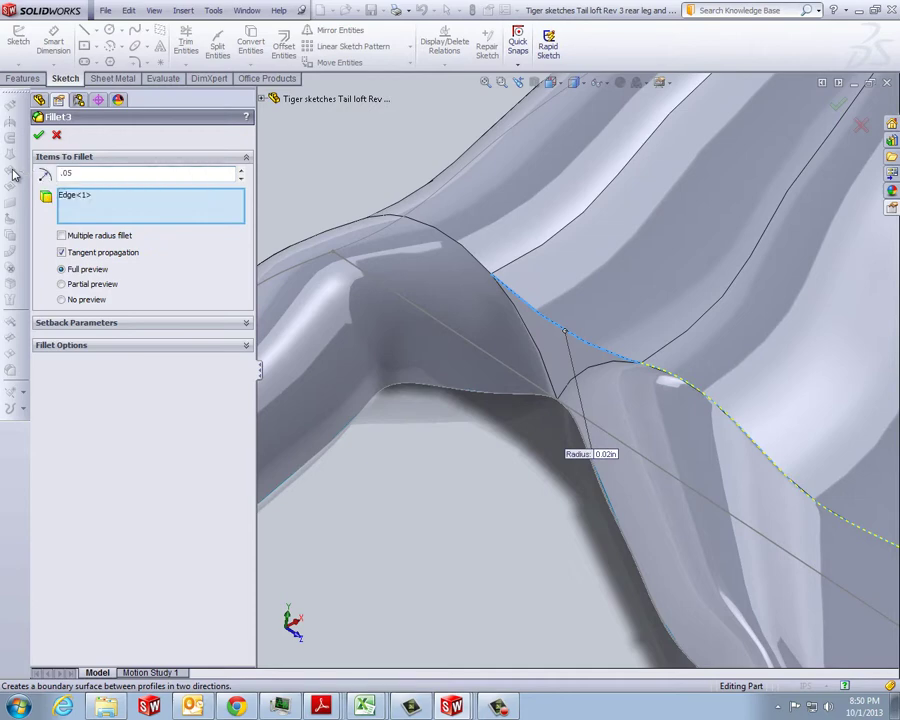
Extend Fillet3 to three junction edges at 0.05in and close it despite the rebuild error.
{"action": "left_click", "coordinate": [115, 212]}
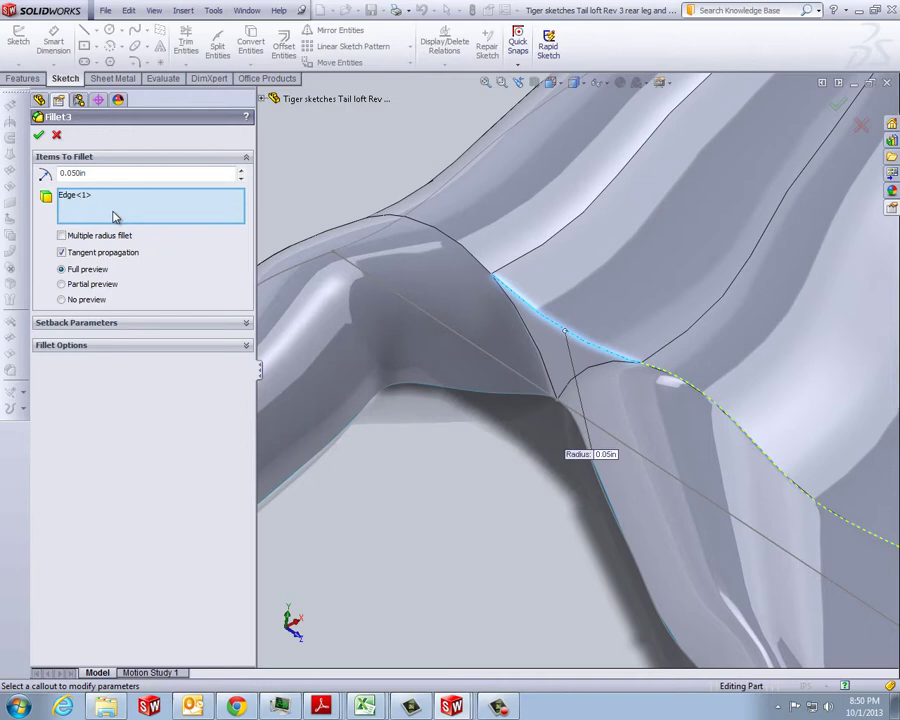
{"action": "left_click", "coordinate": [665, 378]}
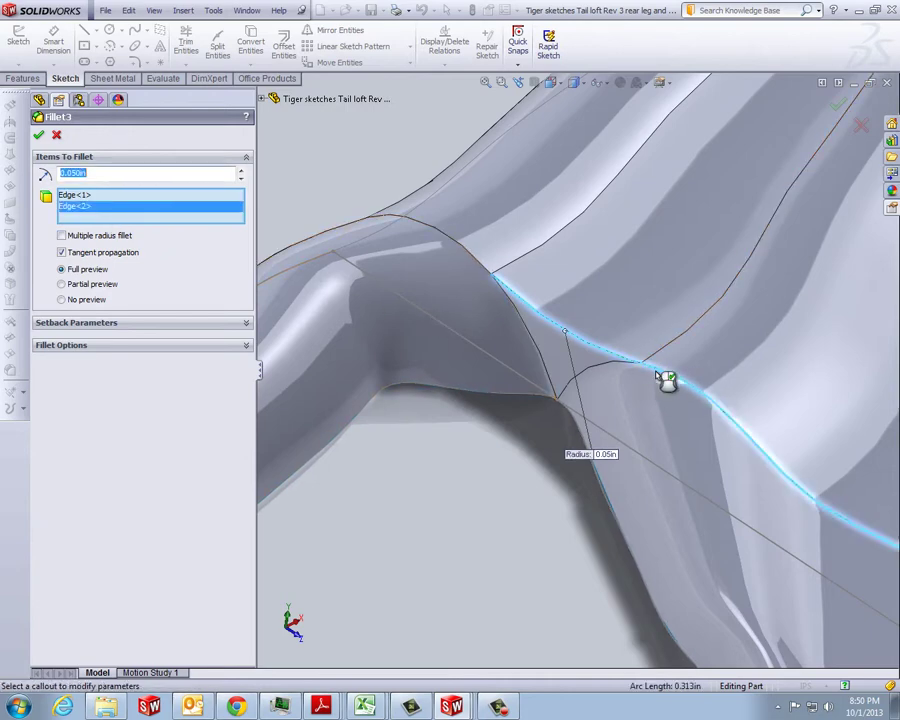
{"action": "left_click", "coordinate": [480, 265]}
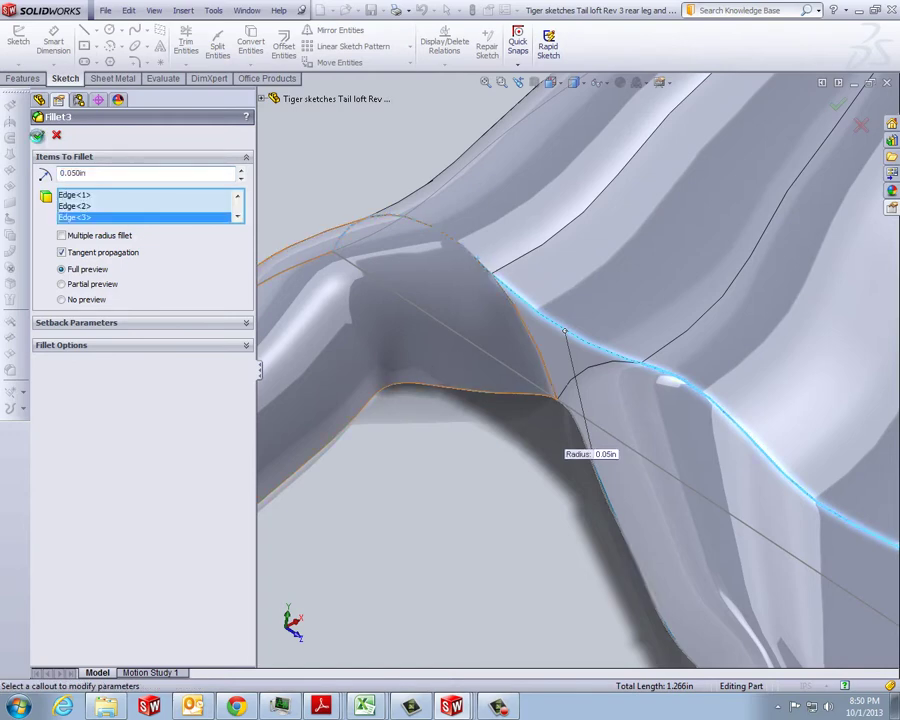
{"action": "left_click", "coordinate": [38, 135]}
{"action": "left_click", "coordinate": [38, 136]}
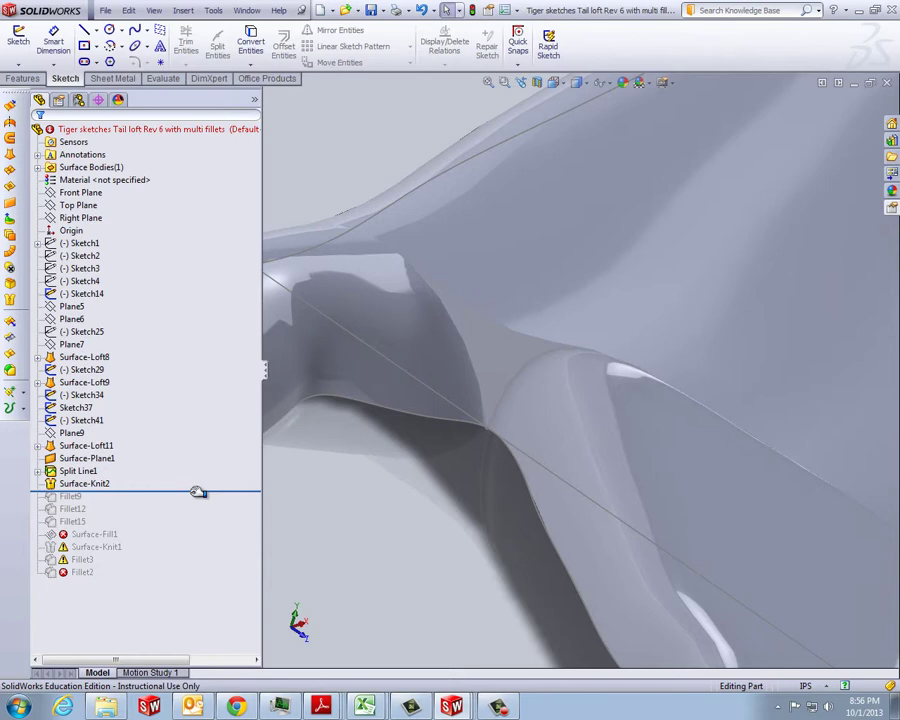
Roll the model forward past Fillet9 and open Fillet9 for editing.
{"action": "left_click_drag", "start_coordinate": [198, 496], "coordinate": [195, 504]}
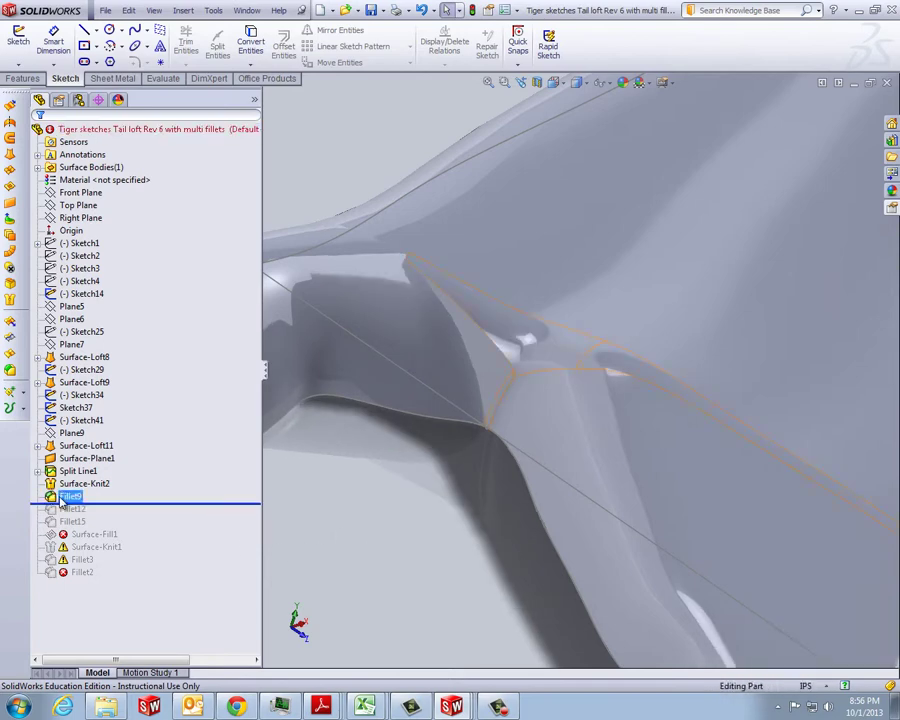
{"action": "left_click", "coordinate": [68, 496]}
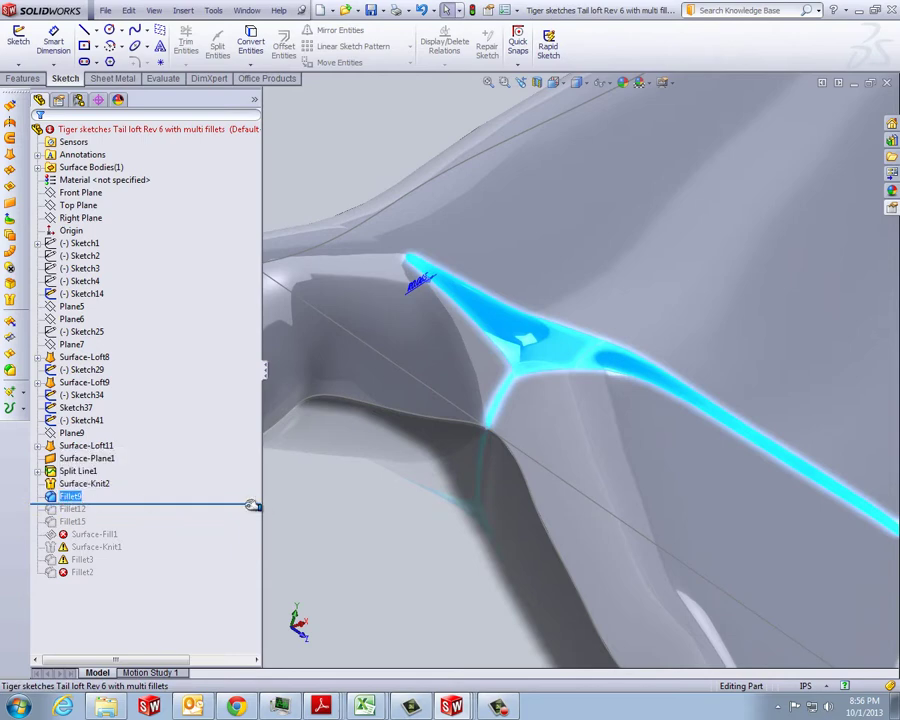
{"action": "left_click", "coordinate": [68, 497]}
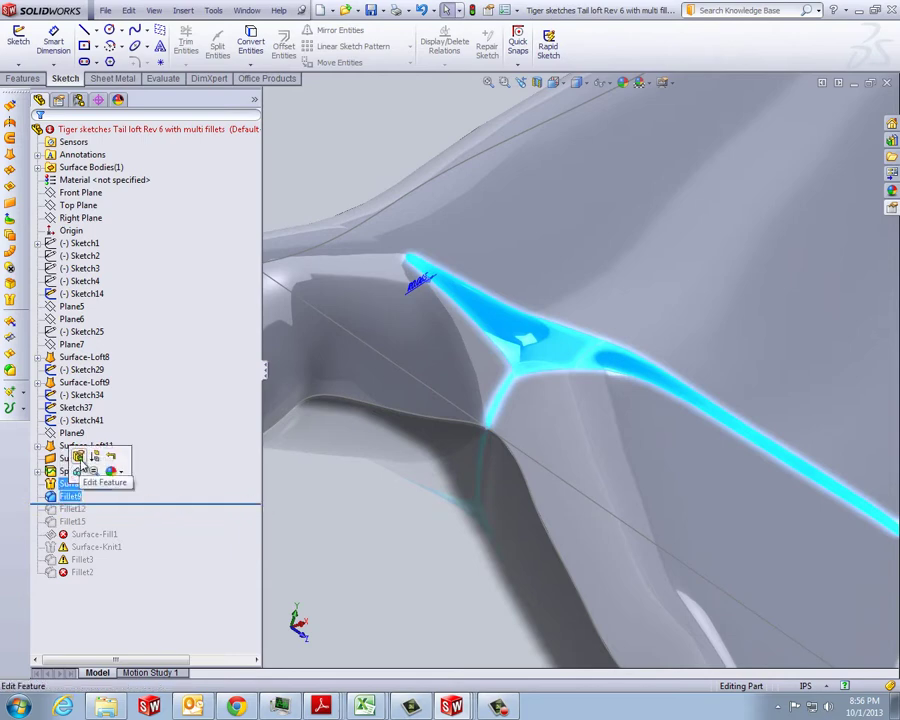
{"action": "left_click", "coordinate": [70, 458]}
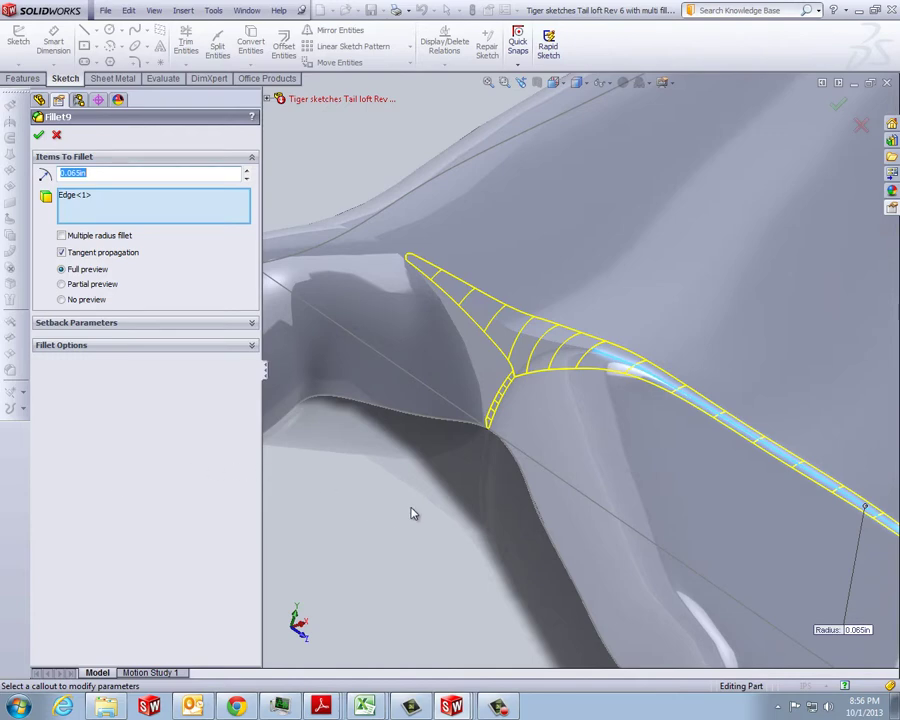
Replace Fillet9's edges with one new edge and apply it, which fails to rebuild.
{"action": "left_click", "coordinate": [86, 204]}
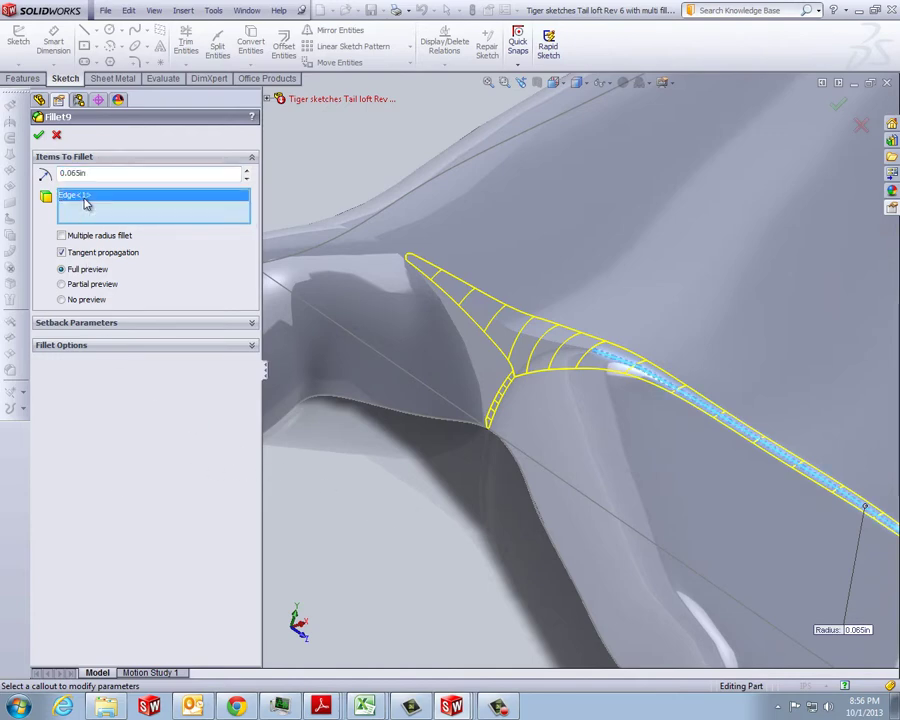
{"action": "right_click", "coordinate": [88, 207]}
{"action": "left_click", "coordinate": [125, 223]}
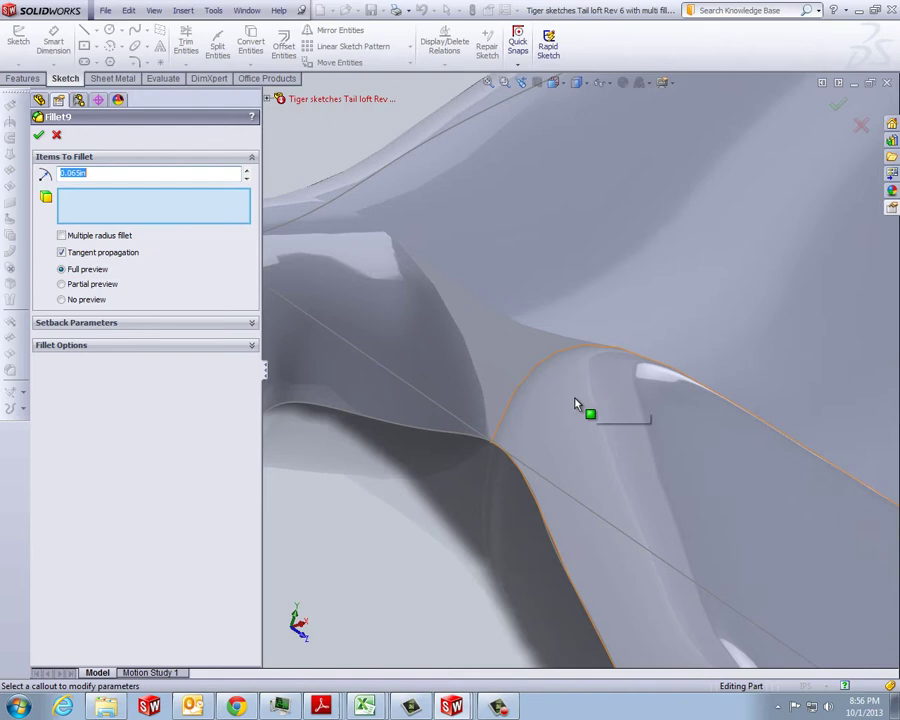
{"action": "left_click", "coordinate": [520, 333]}
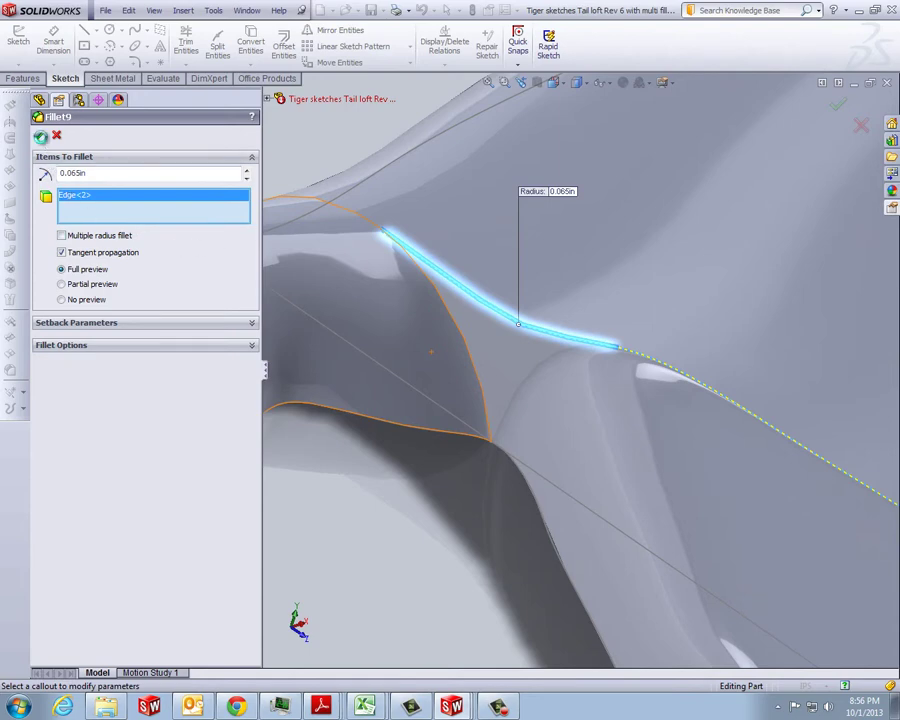
{"action": "left_click", "coordinate": [40, 136]}
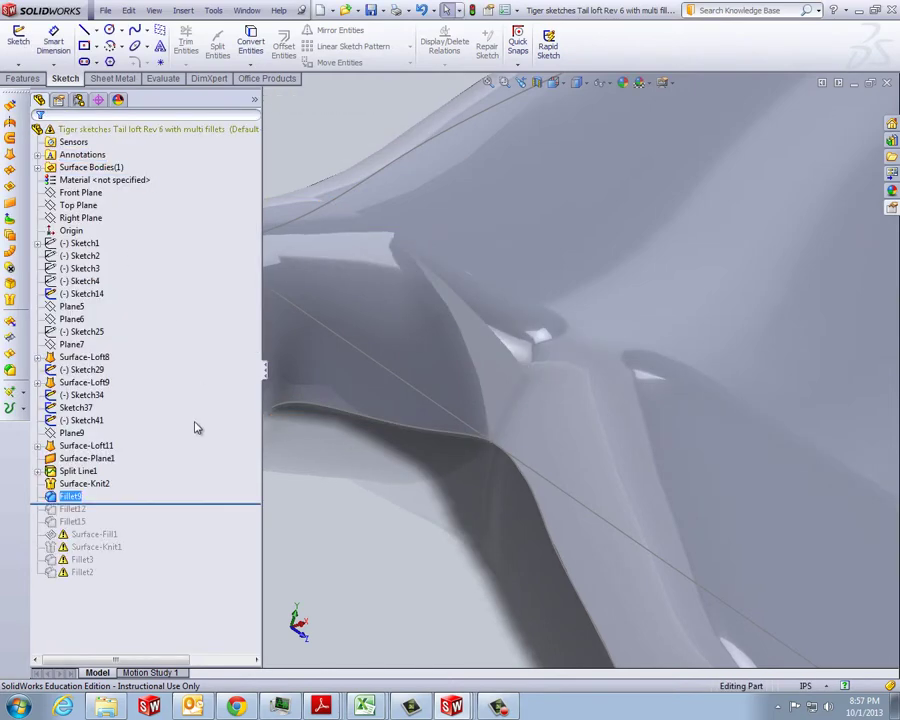
In Fillet9, replace the old Edge<1> with the Split Line1 edge.
{"action": "left_click", "coordinate": [86, 445]}
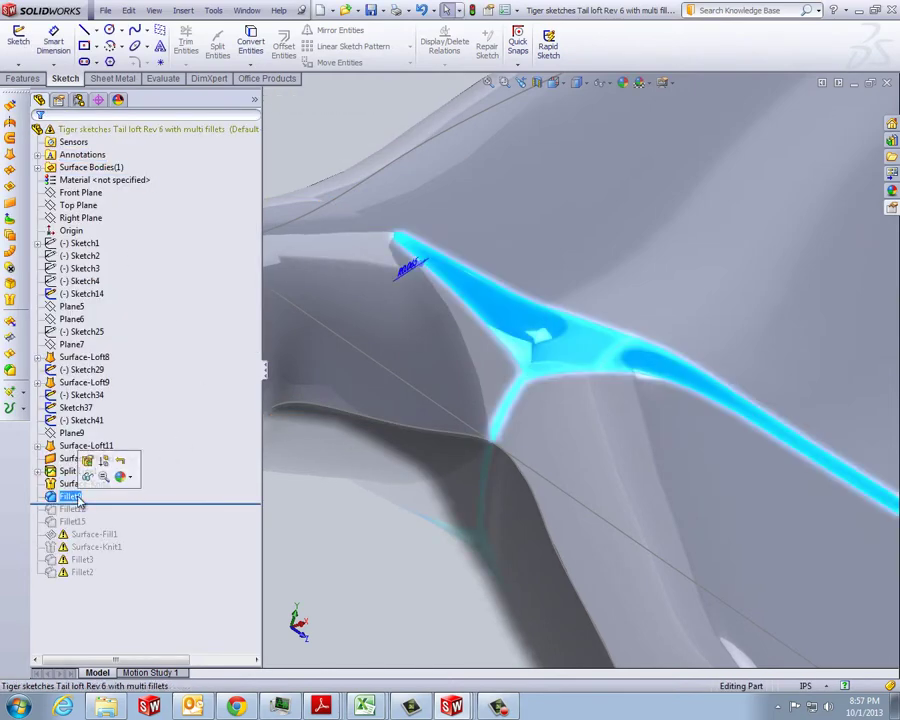
{"action": "left_click", "coordinate": [88, 462]}
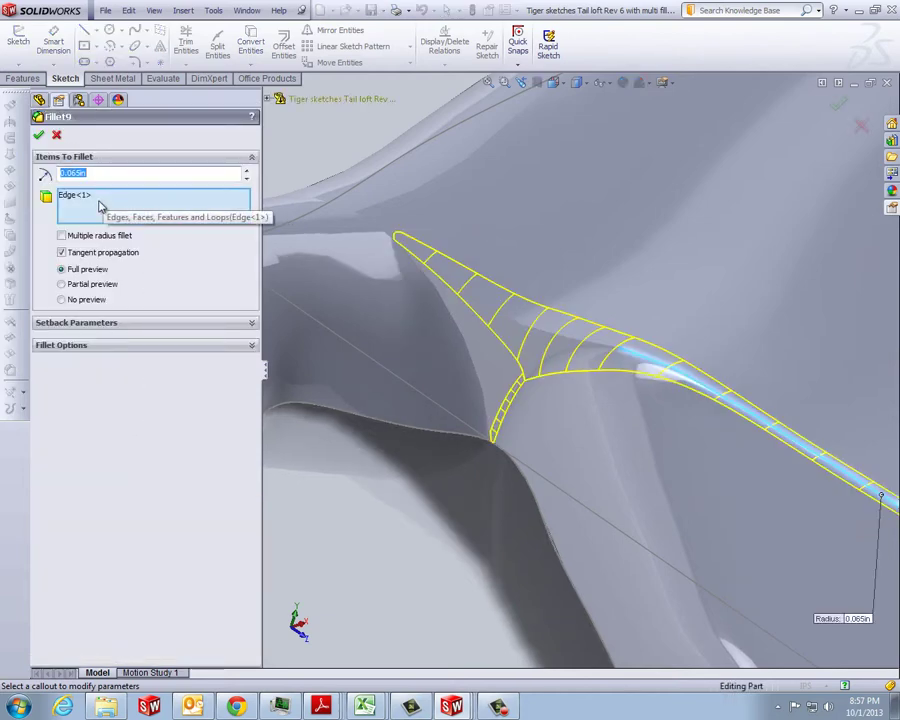
{"action": "right_click", "coordinate": [100, 204]}
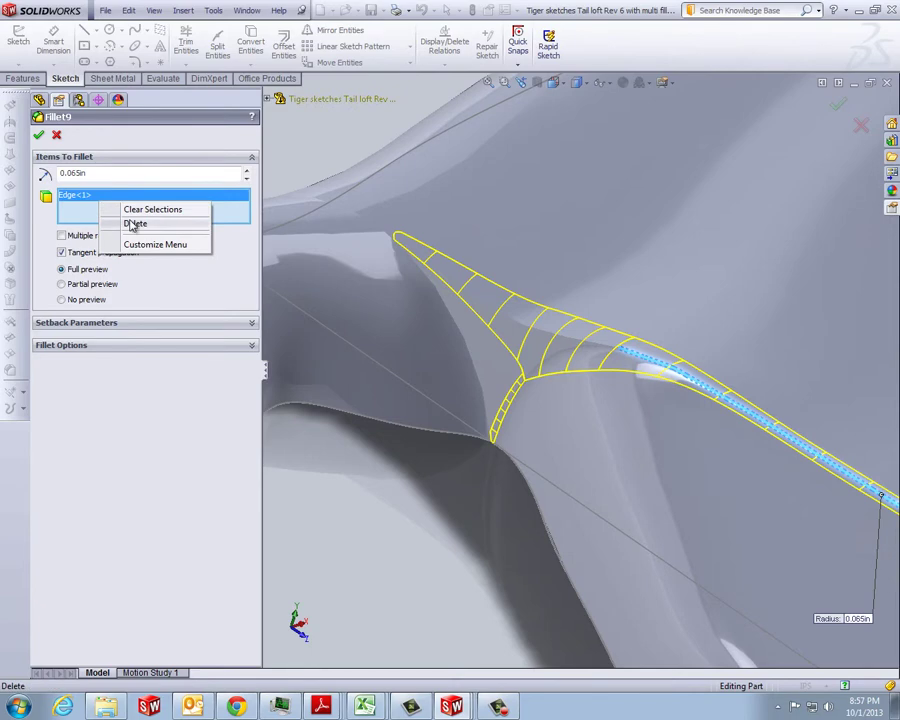
{"action": "left_click", "coordinate": [132, 224]}
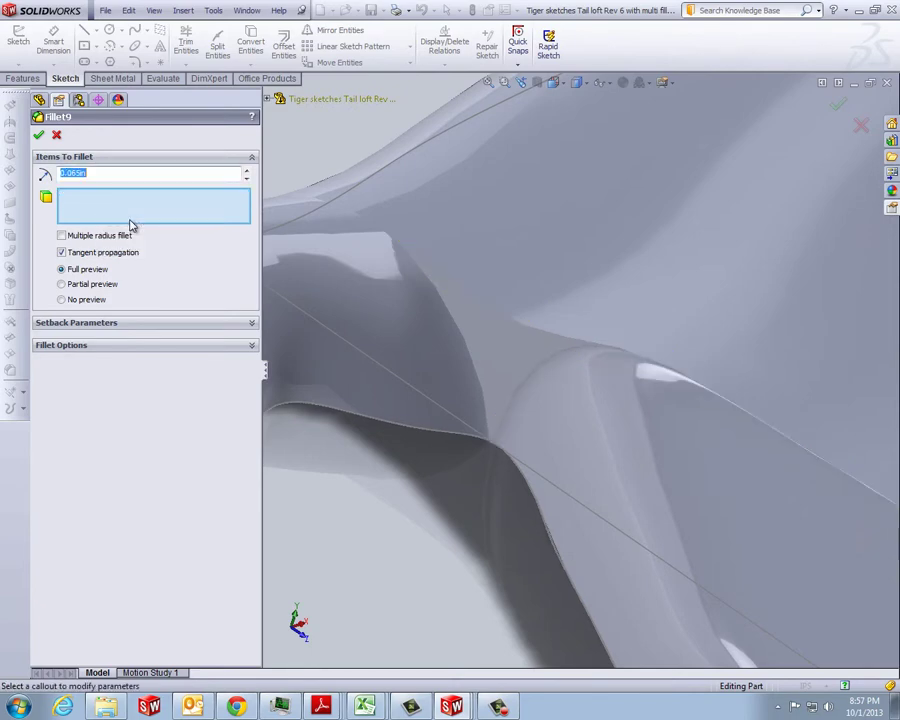
{"action": "left_click", "coordinate": [742, 413]}
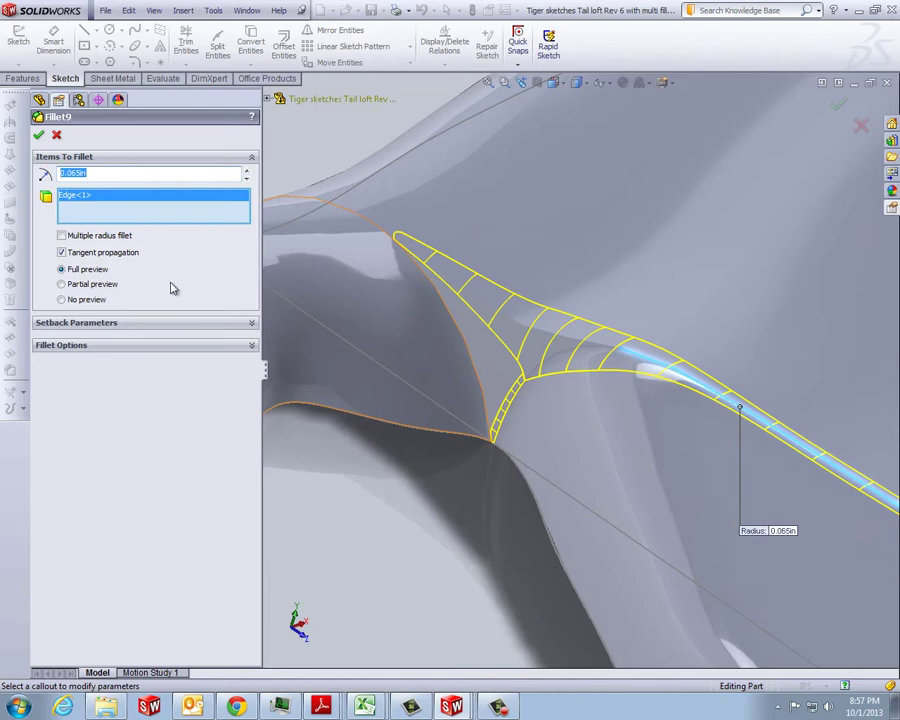
Preview radii of 0.090in and 0.125in, then apply Fillet9 at 0.100in.
{"action": "type", "text": ".090"}
{"action": "key", "text": "Return"}
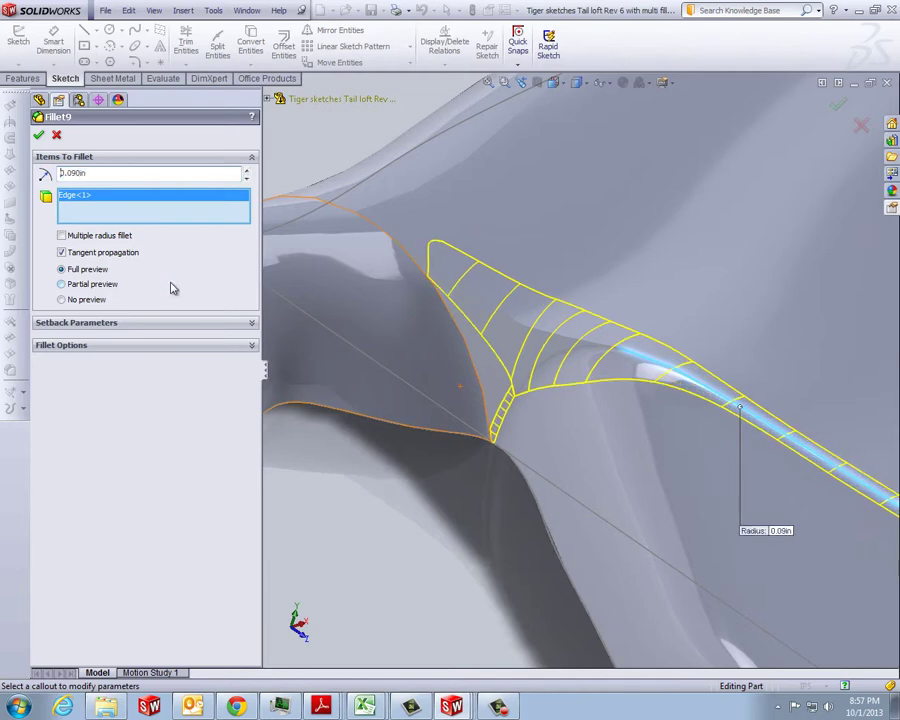
{"action": "double_click", "coordinate": [110, 177]}
{"action": "type", "text": ".125"}
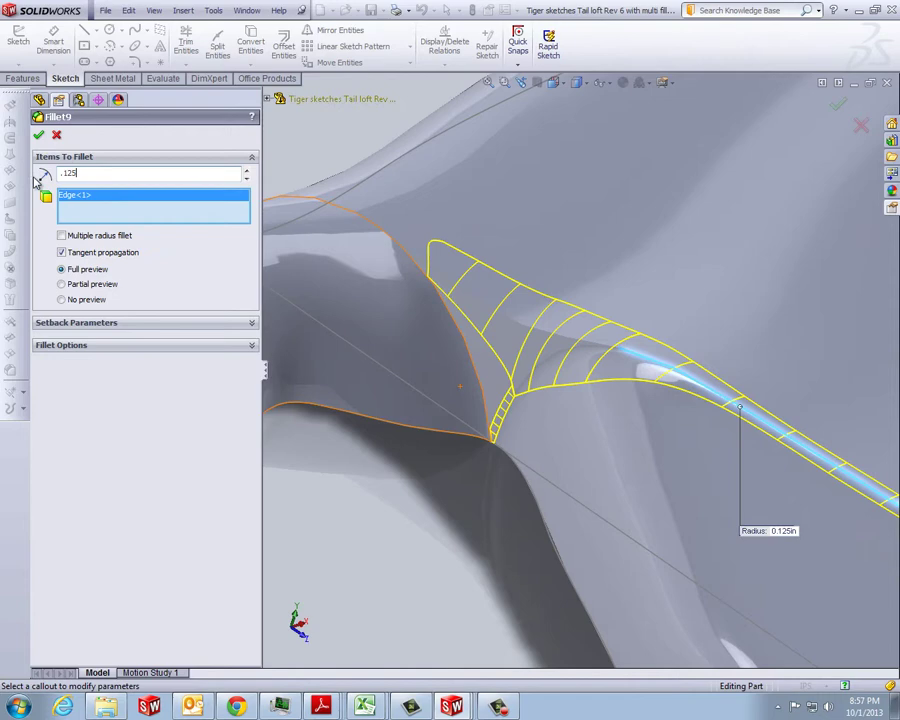
{"action": "key", "text": "Return"}
{"action": "double_click", "coordinate": [101, 176]}
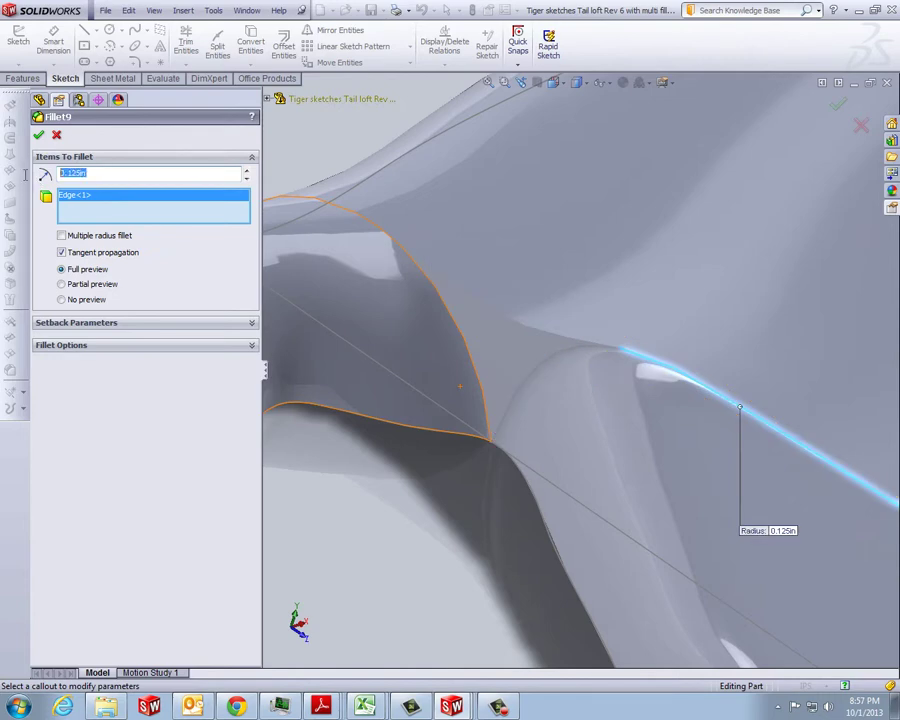
{"action": "type", "text": ".100"}
{"action": "key", "text": "Return"}
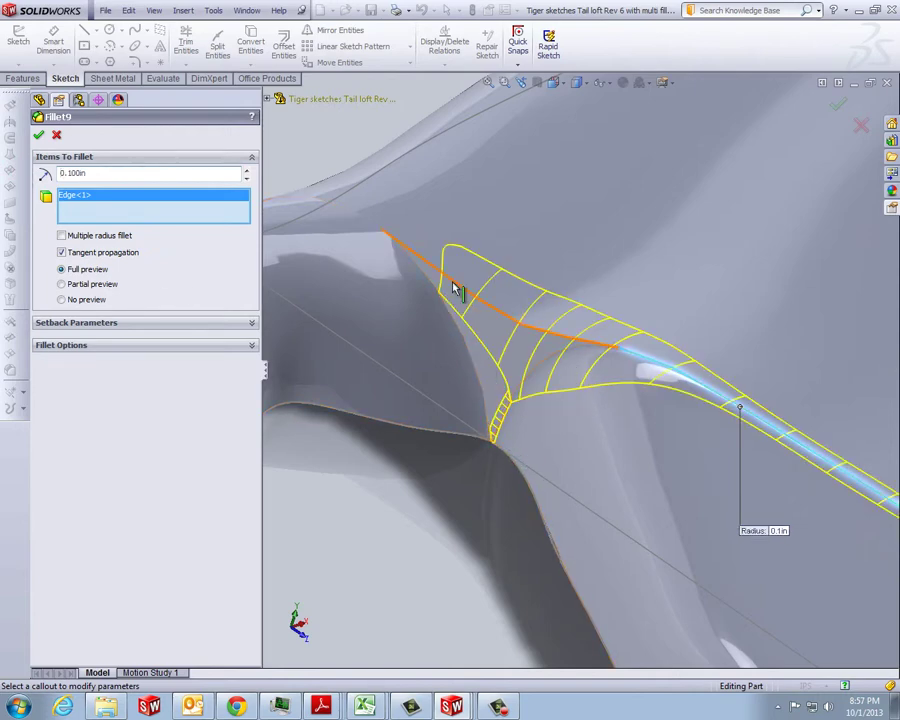
{"action": "left_click", "coordinate": [38, 137]}
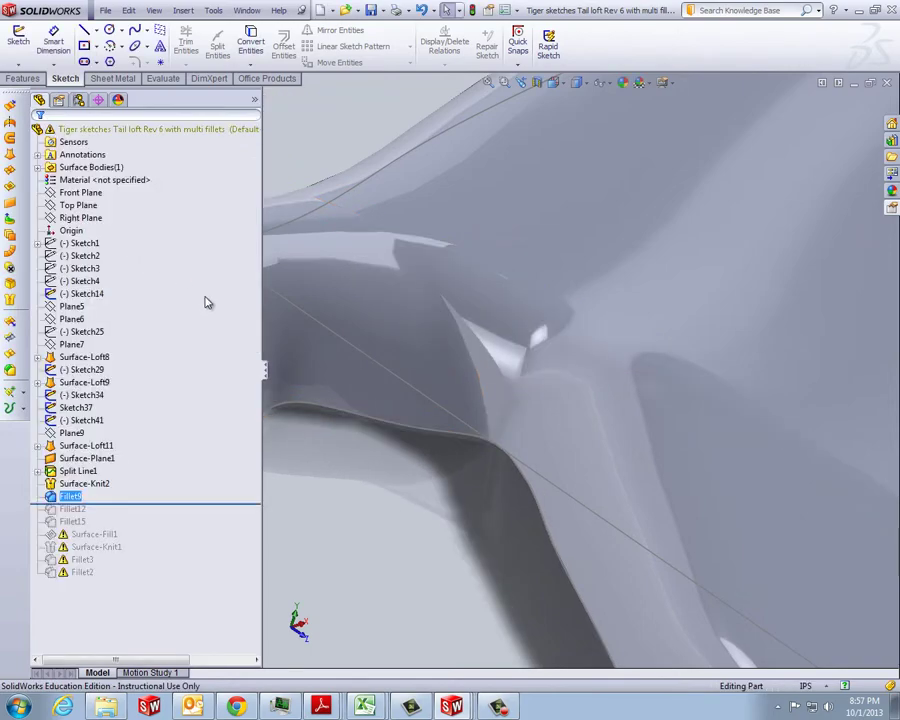
Fillet the crease edge above the leg junction at 0.050in radius as Fillet16.
{"action": "mouse_move", "coordinate": [538, 375]}
{"action": "middle_mouse_down"}
{"action": "mouse_move", "coordinate": [565, 338]}
{"action": "mouse_move", "coordinate": [638, 331]}
{"action": "mouse_move", "coordinate": [583, 388]}
{"action": "mouse_move", "coordinate": [595, 402]}
{"action": "mouse_move", "coordinate": [633, 379]}
{"action": "mouse_move", "coordinate": [627, 321]}
{"action": "mouse_move", "coordinate": [649, 325]}
{"action": "mouse_move", "coordinate": [599, 398]}
{"action": "middle_mouse_up"}
{"action": "scroll", "coordinate": [505, 427], "scroll_direction": "down", "scroll_amount": 2}
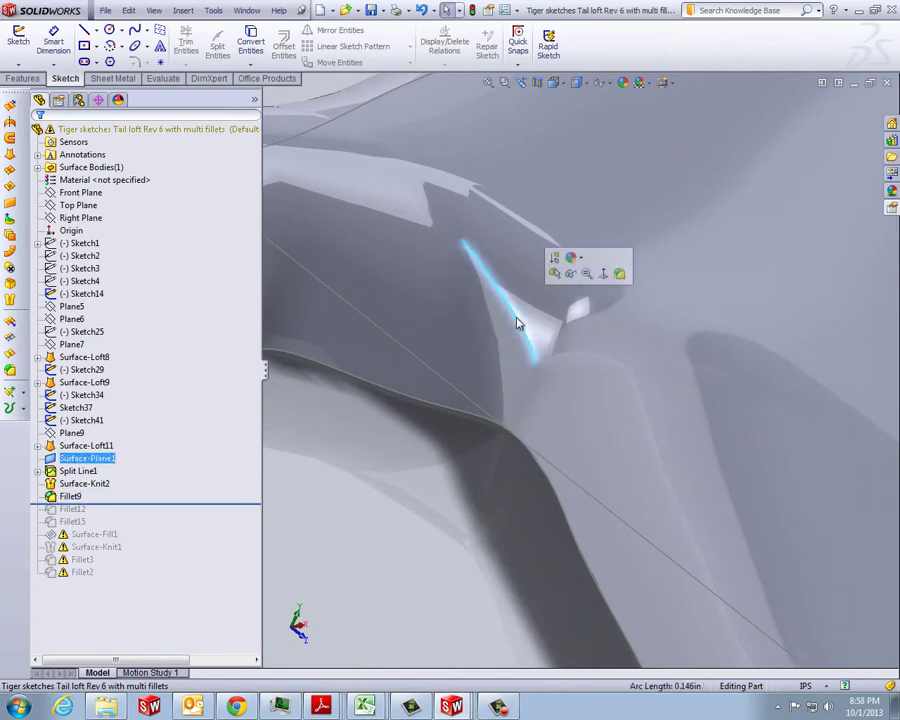
{"action": "left_click", "coordinate": [619, 273]}
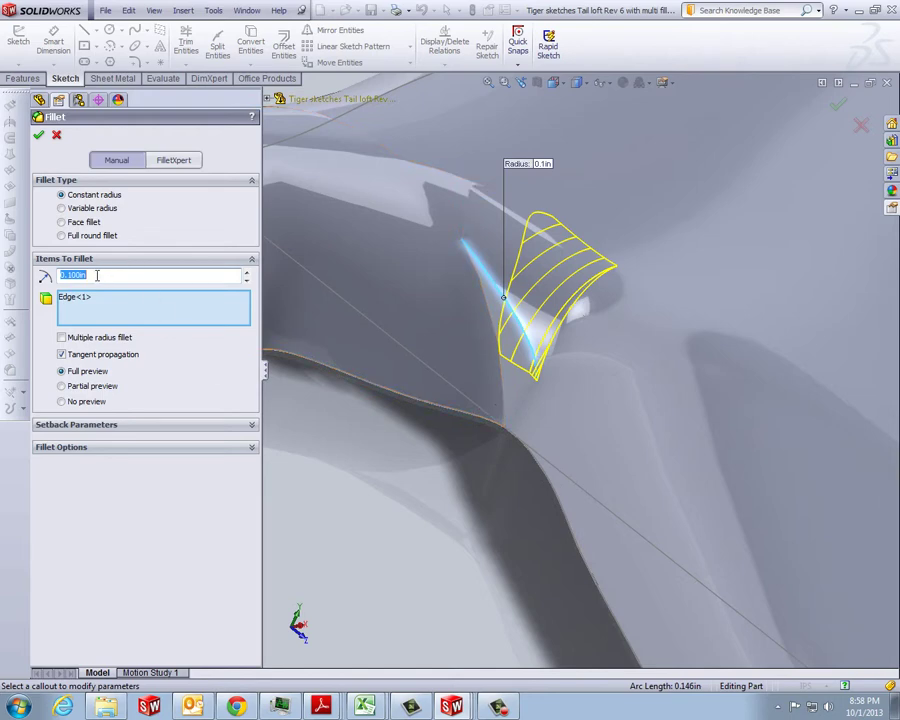
{"action": "type", "text": ".050"}
{"action": "key", "text": "Return"}
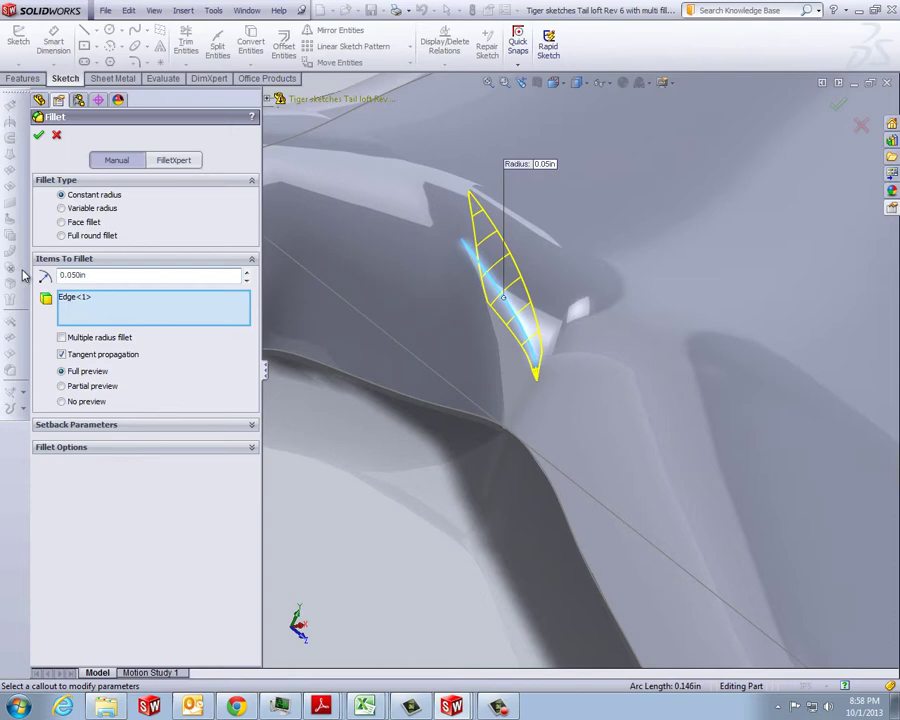
{"action": "left_click", "coordinate": [38, 137]}
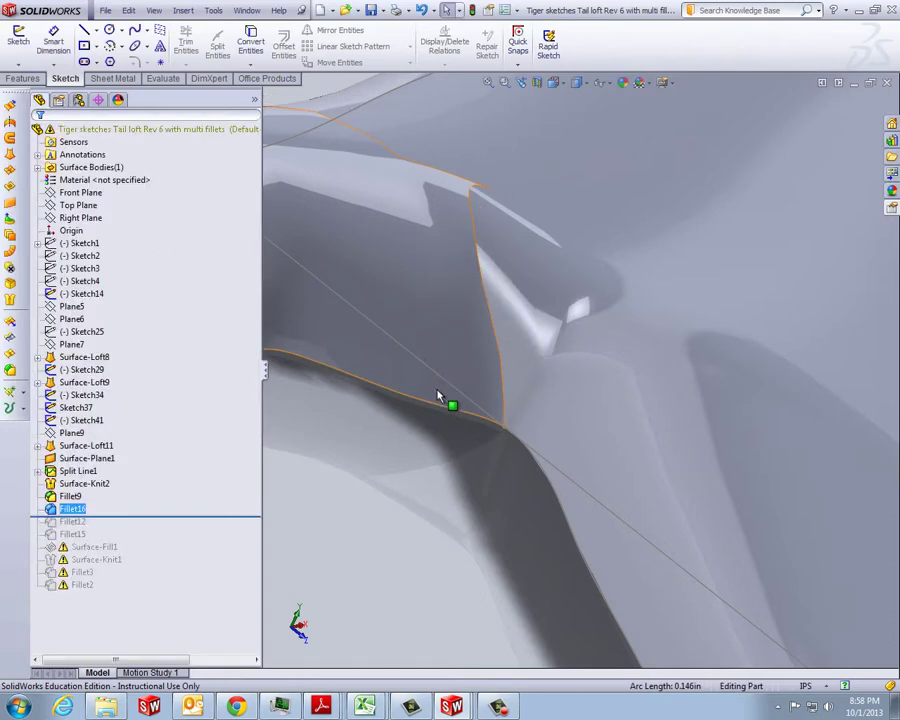
{"action": "middle_click_drag", "start_coordinate": [440, 396], "coordinate": [582, 368]}
{"action": "scroll", "coordinate": [596, 370], "scroll_direction": "down", "scroll_amount": 4}
{"action": "scroll", "coordinate": [593, 368], "scroll_direction": "up", "scroll_amount": 4}
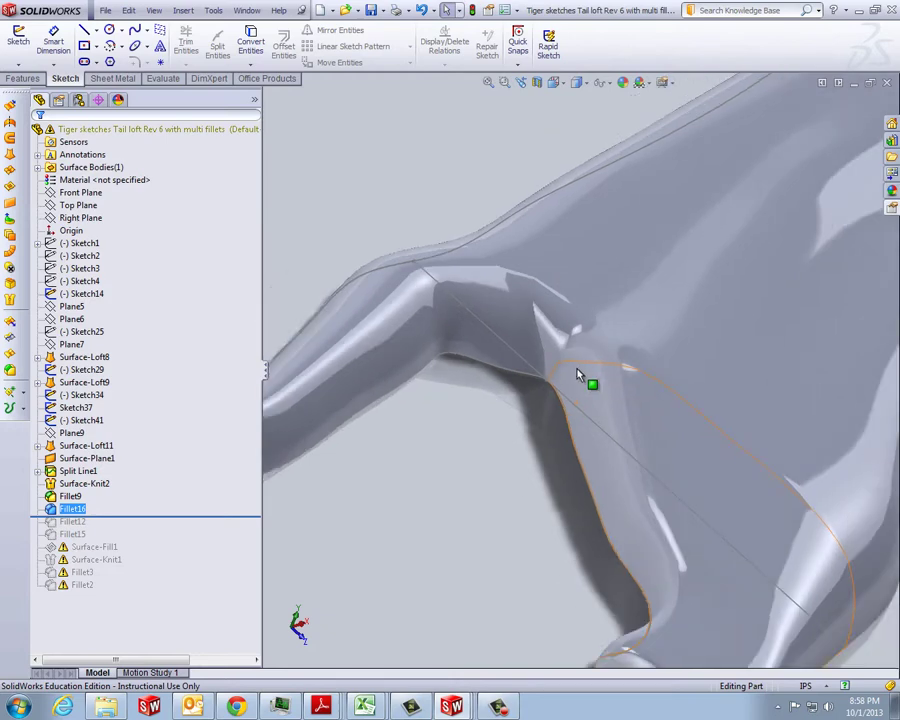
{"action": "scroll", "coordinate": [577, 375], "scroll_direction": "down", "scroll_amount": 2}
{"action": "scroll", "coordinate": [578, 375], "scroll_direction": "up", "scroll_amount": 2}
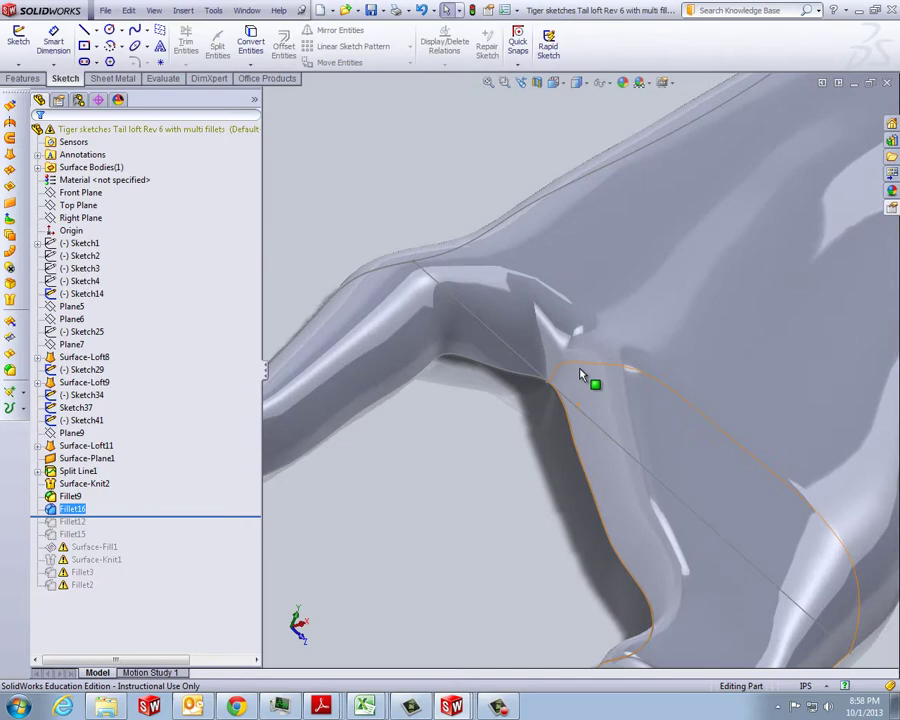